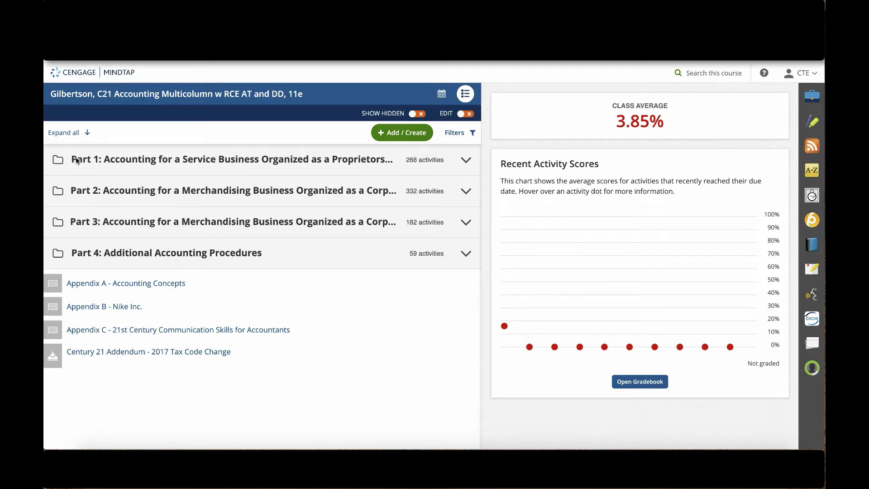
Expand Part 1 and the Red Carpet Events simulation to view Assignments 1–5 at 100 points each
left_click(61, 162)
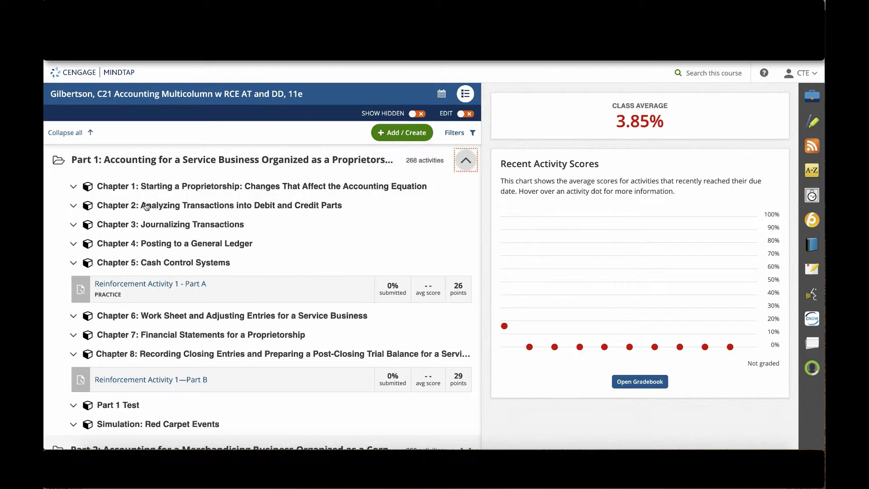
scroll(159, 220, "down", 2)
scroll(158, 220, "up", 1)
scroll(159, 220, "up", 1)
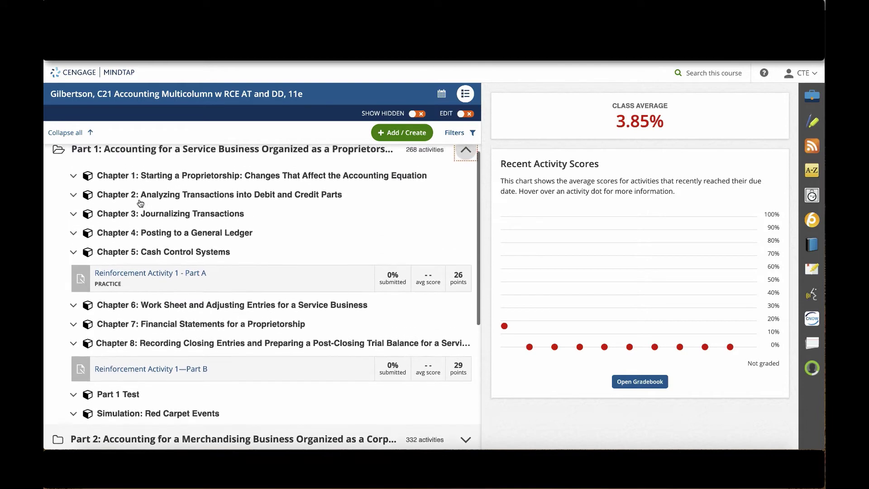
scroll(155, 256, "down", 4)
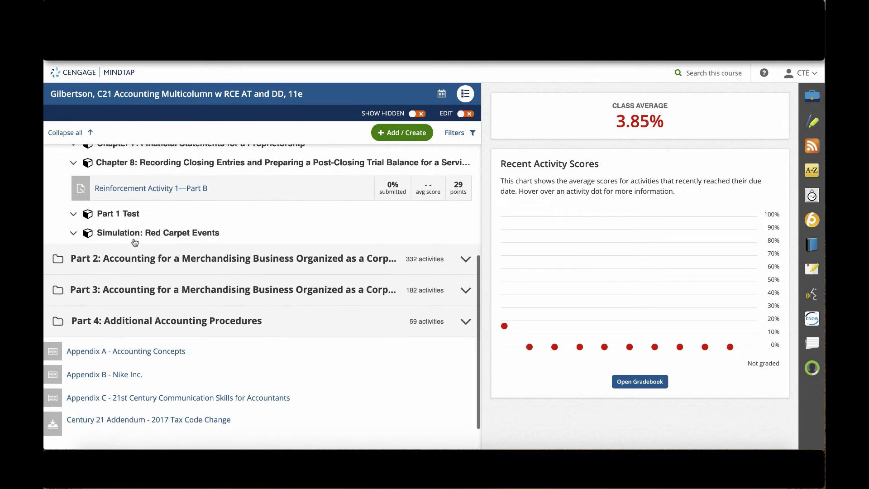
left_click(74, 233)
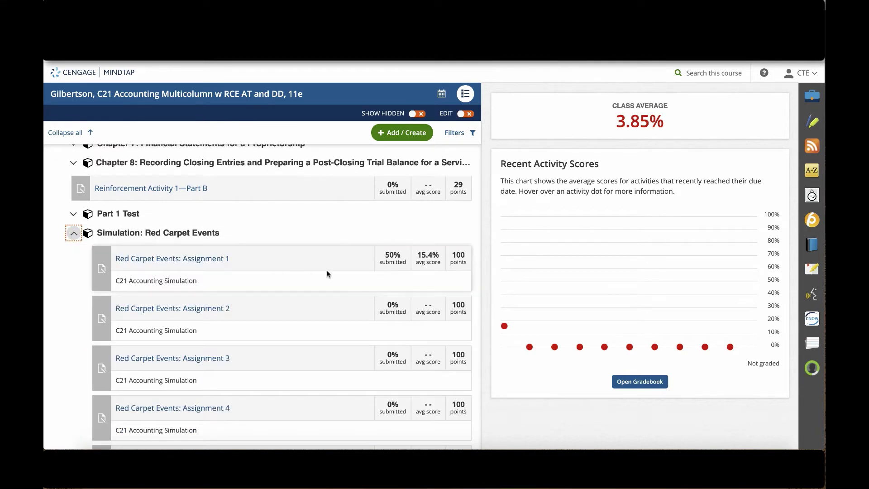
scroll(327, 271, "down", 1)
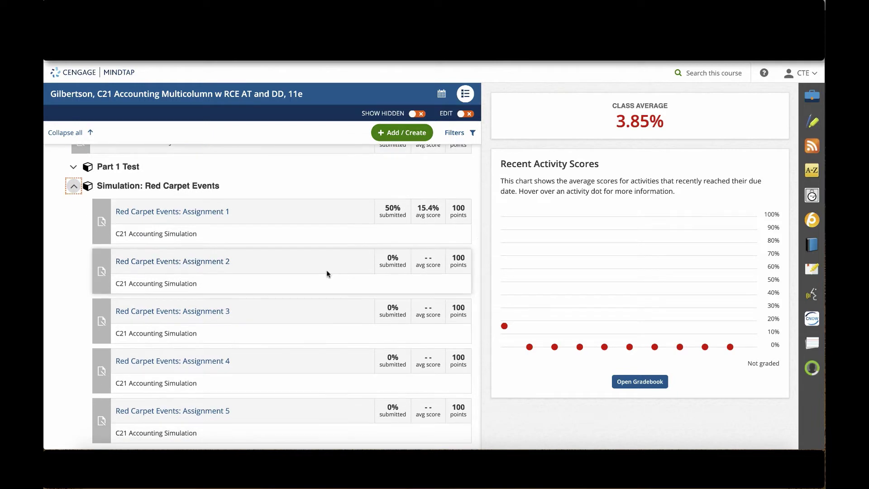
scroll(327, 270, "down", 1)
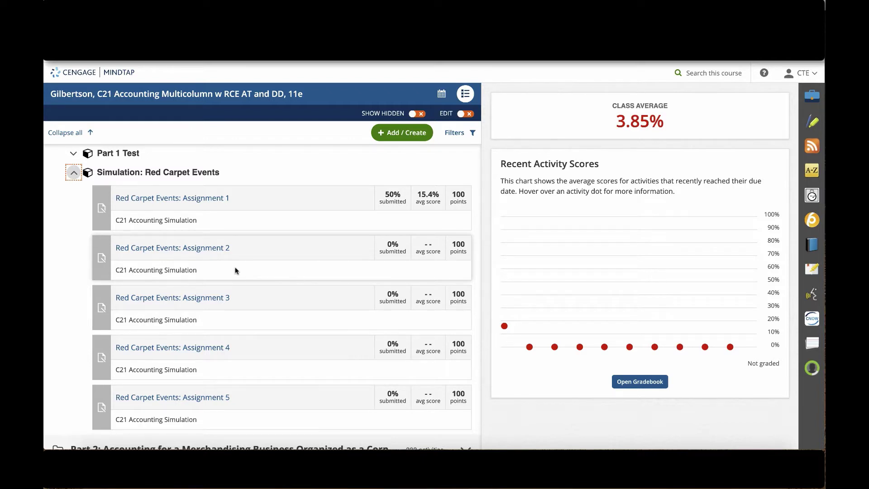
Collapse Part 1 and review the Authentic Threads simulation assignments in Part 2
left_click(74, 172)
scroll(215, 195, "up", 10)
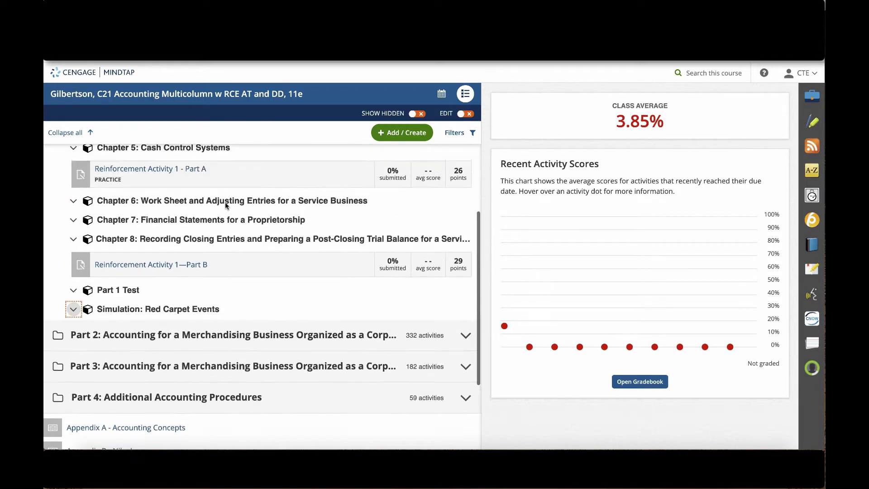
key("Return")
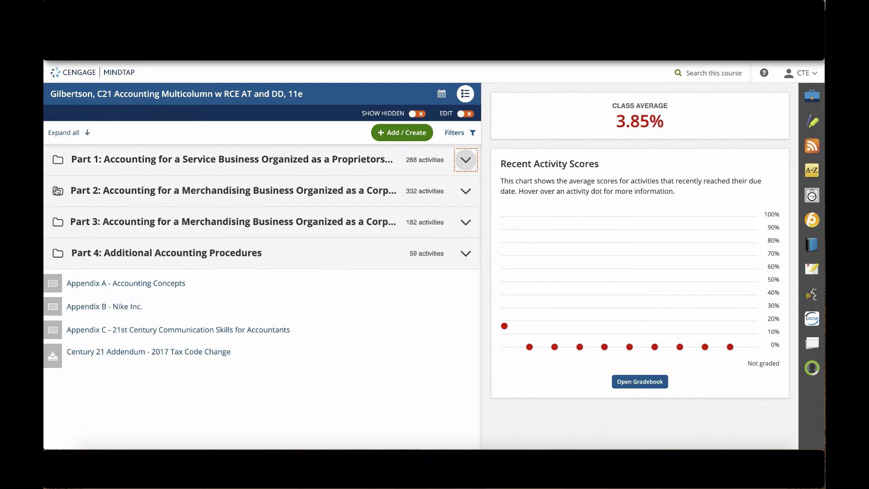
left_click(57, 189)
scroll(224, 319, "down", 3)
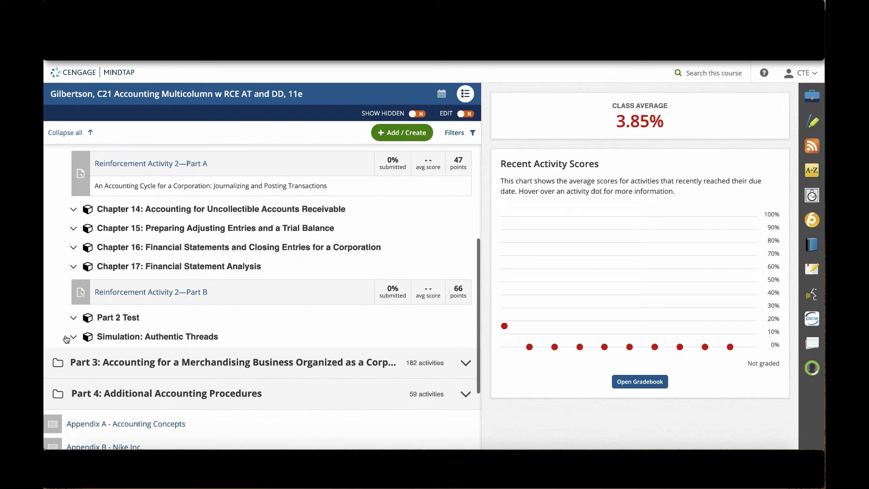
left_click(73, 334)
scroll(291, 335, "down", 2)
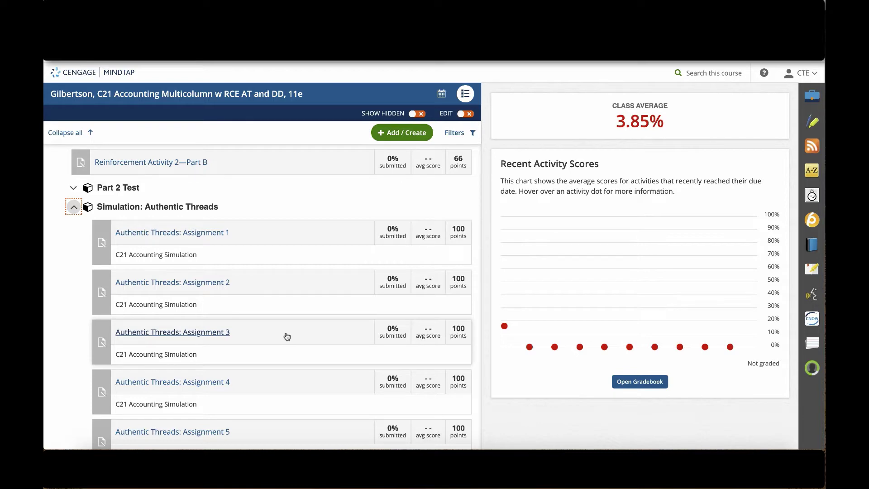
scroll(278, 334, "down", 2)
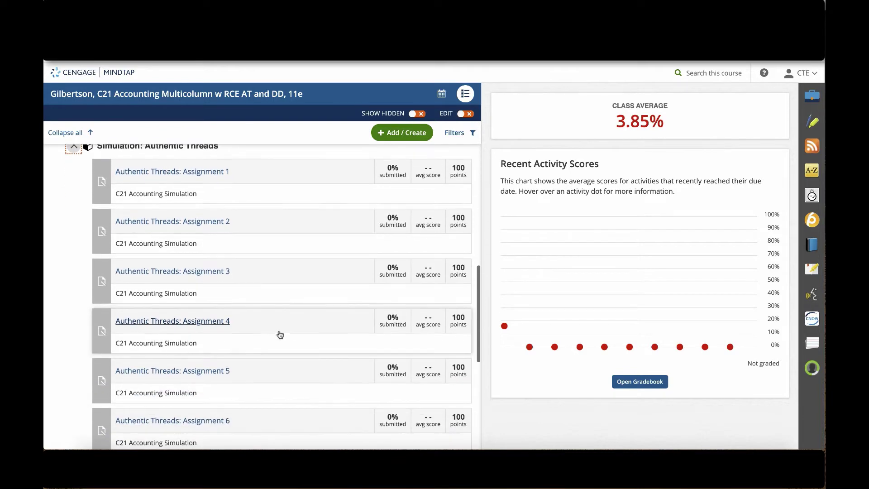
scroll(278, 334, "up", 1)
scroll(278, 334, "up", 10)
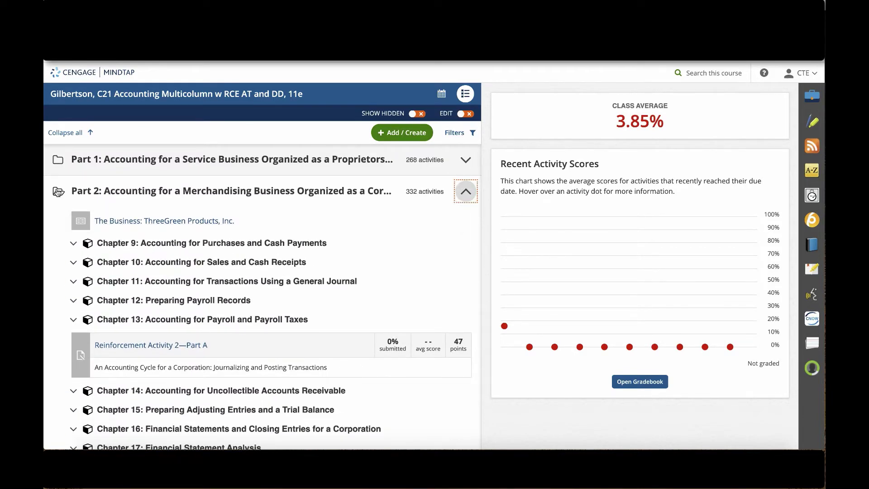
Collapse Part 2, review Part 3's Digital Diversions simulation assignments, then fold that section up
left_click(92, 189)
left_click(81, 220)
scroll(210, 305, "down", 3)
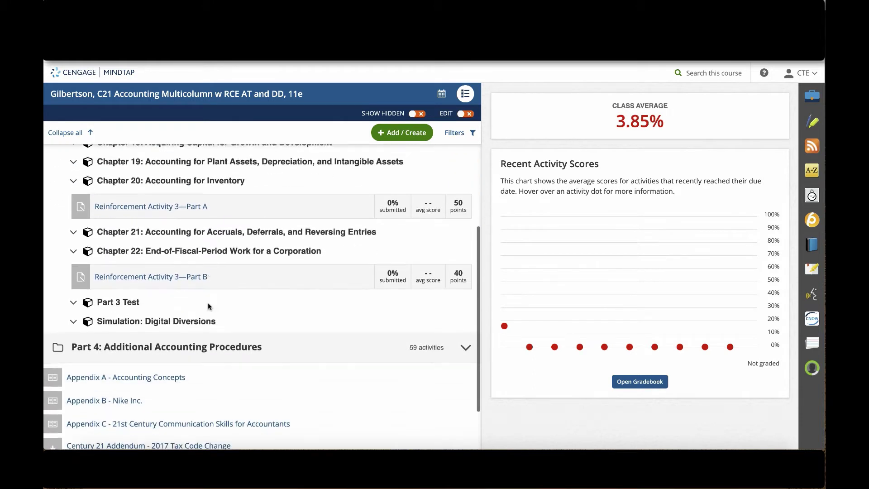
left_click(110, 298)
scroll(308, 303, "down", 3)
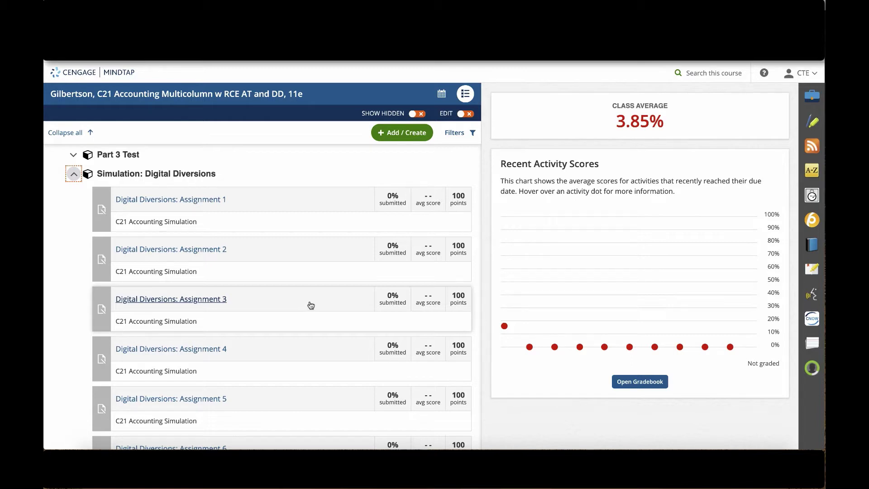
scroll(310, 305, "down", 3)
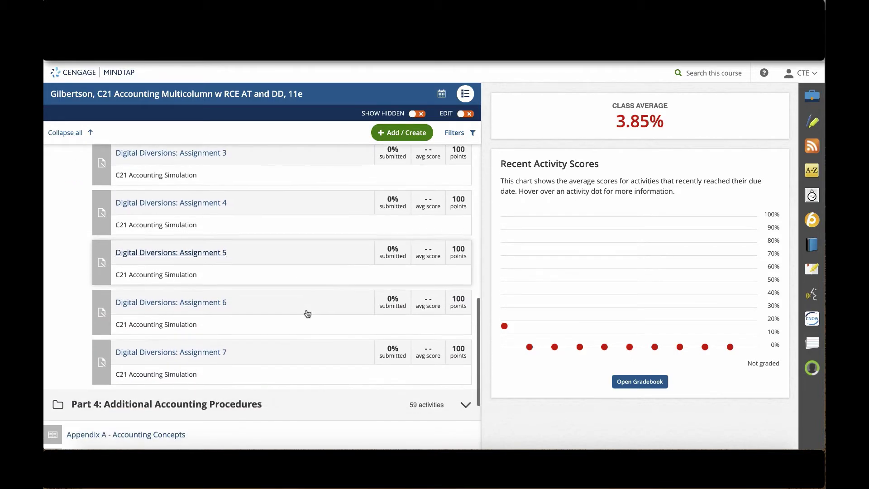
scroll(308, 313, "up", 5)
left_click(73, 240)
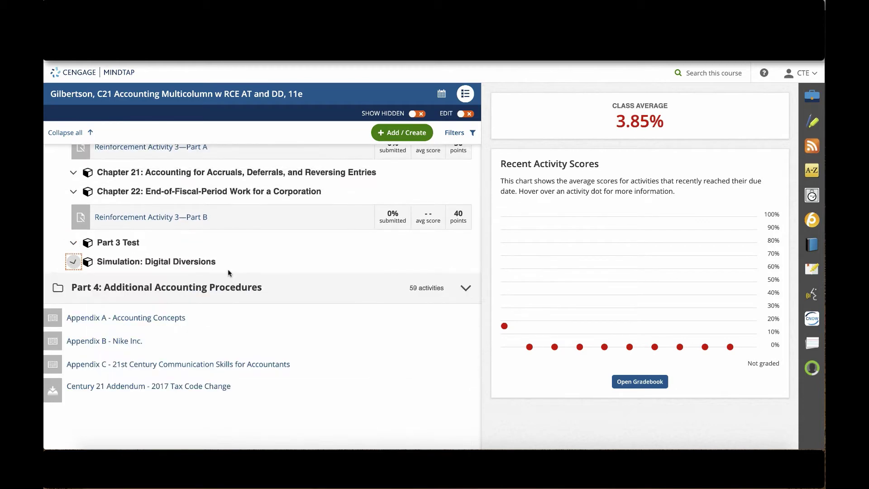
scroll(229, 271, "up", 5)
Collapse Part 3, reopen Part 1's Red Carpet Events simulation and launch Assignment 2
left_click(57, 222)
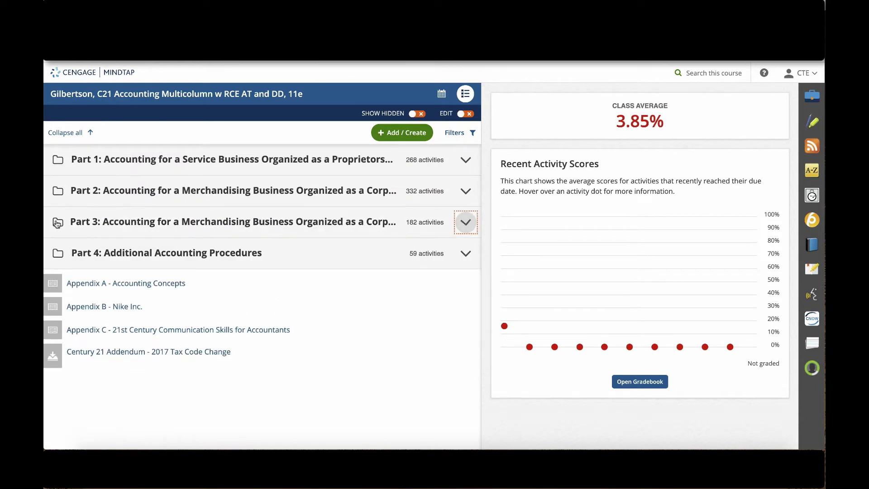
left_click(58, 161)
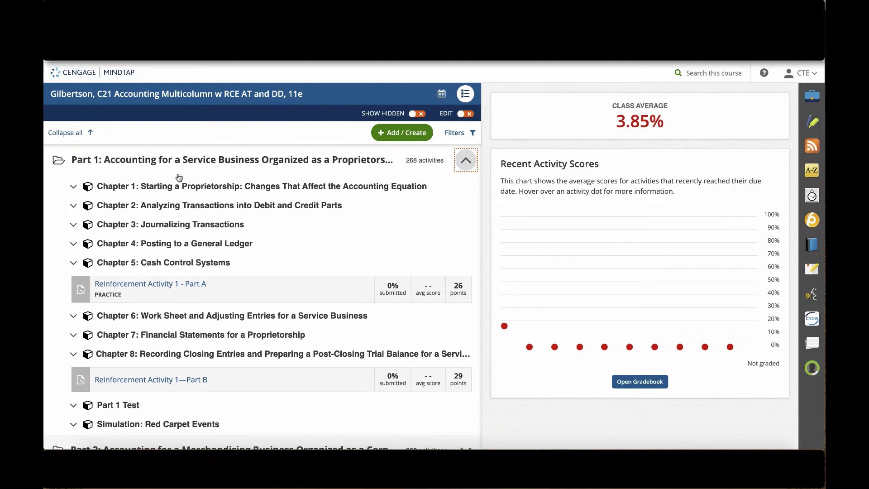
scroll(270, 287, "down", 1)
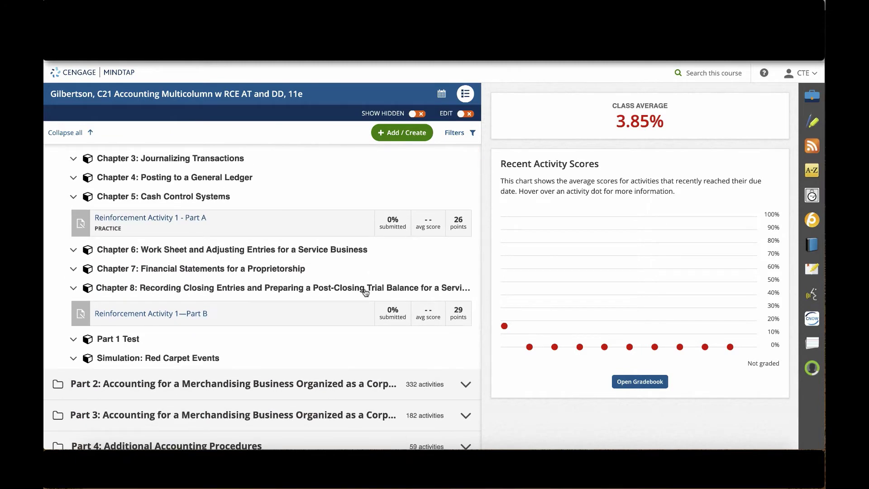
left_click(73, 359)
scroll(314, 365, "down", 1)
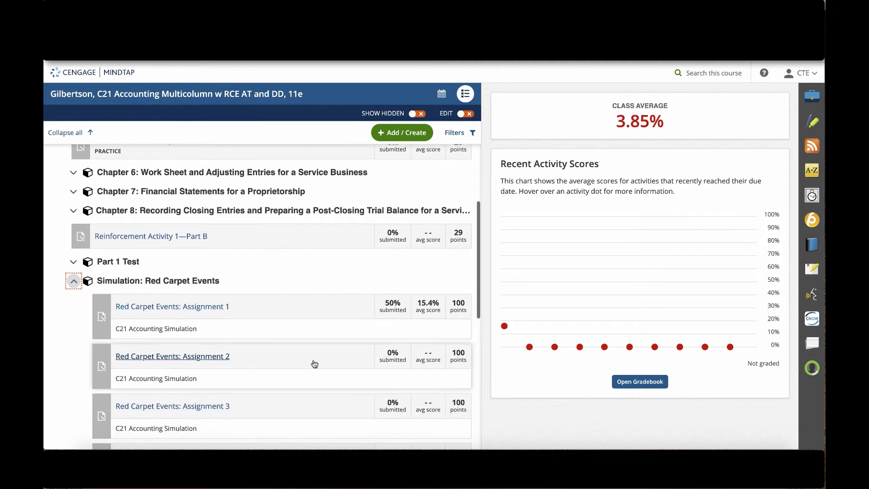
scroll(314, 365, "down", 3)
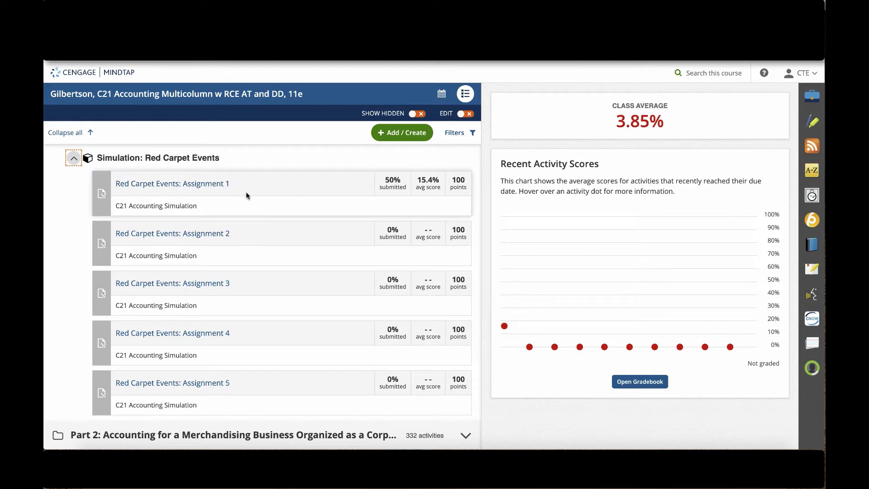
scroll(252, 196, "up", 6)
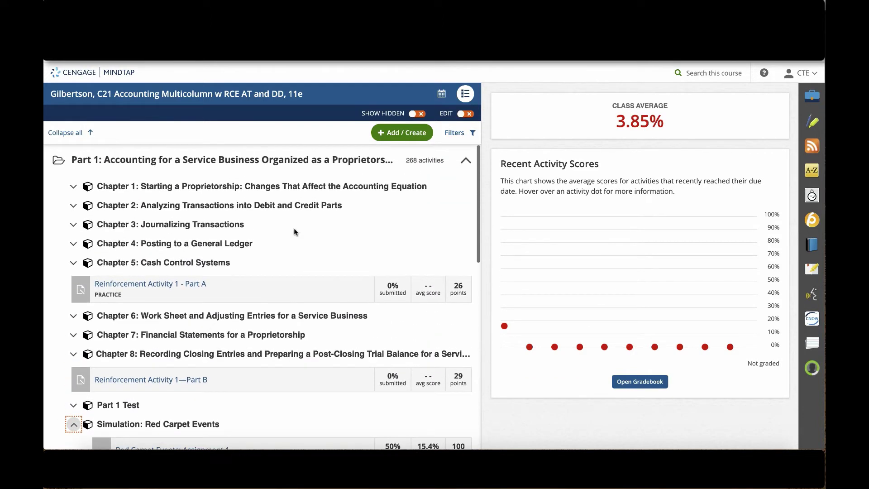
scroll(294, 231, "down", 4)
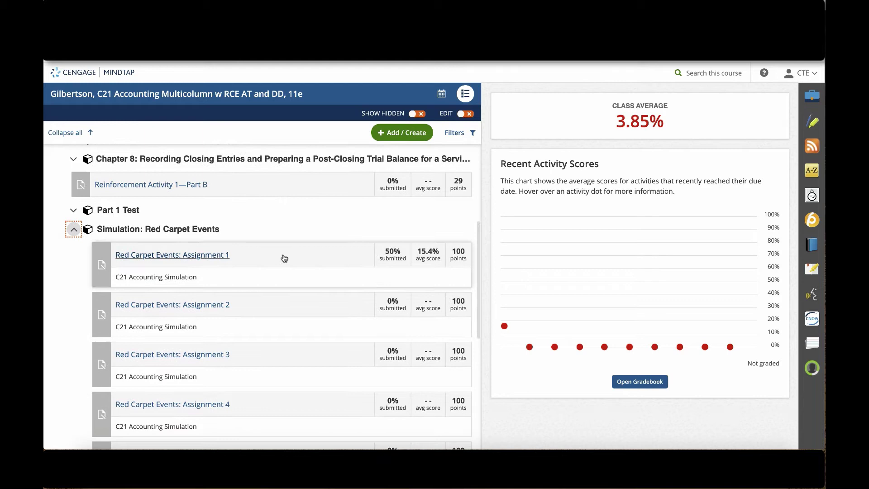
scroll(284, 258, "down", 1)
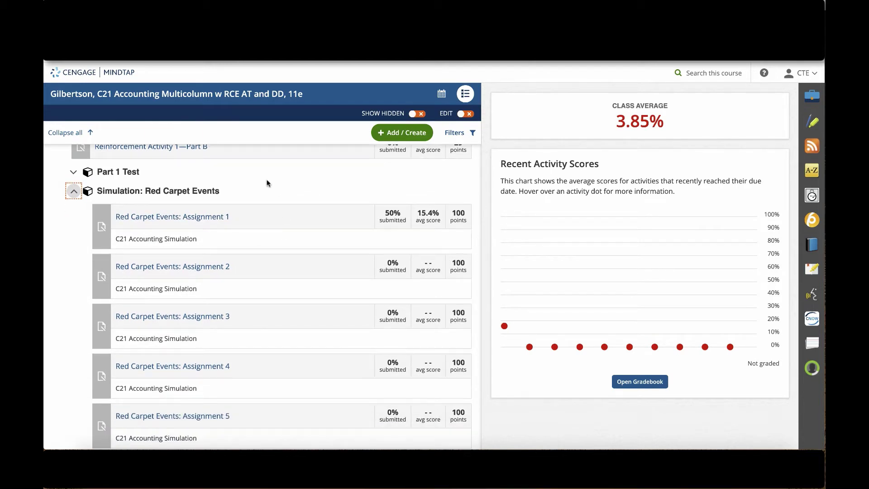
scroll(363, 217, "down", 1)
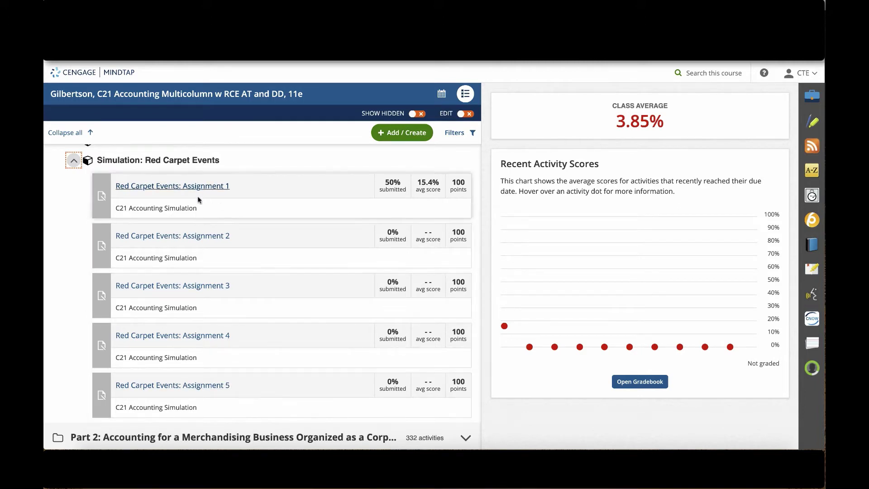
left_click(199, 236)
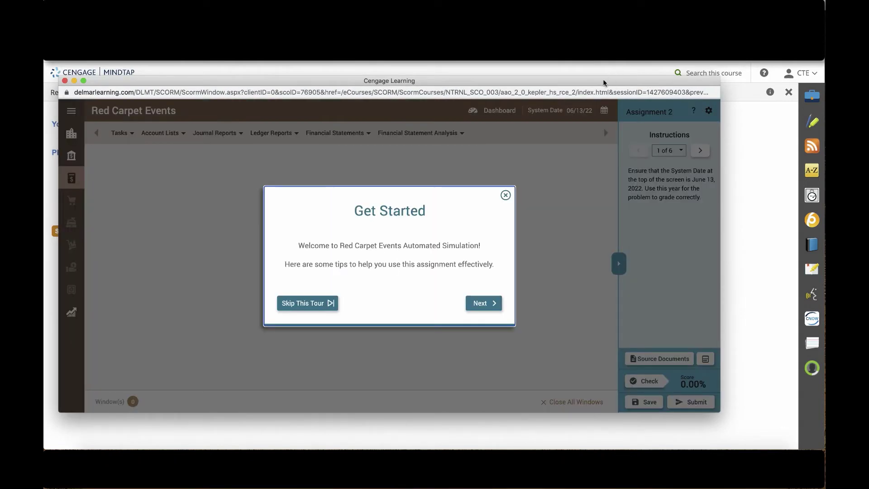
Enlarge the simulation window, skip the tour and General Instructions, and bring it to the front
left_click_drag(603, 80, 604, 31)
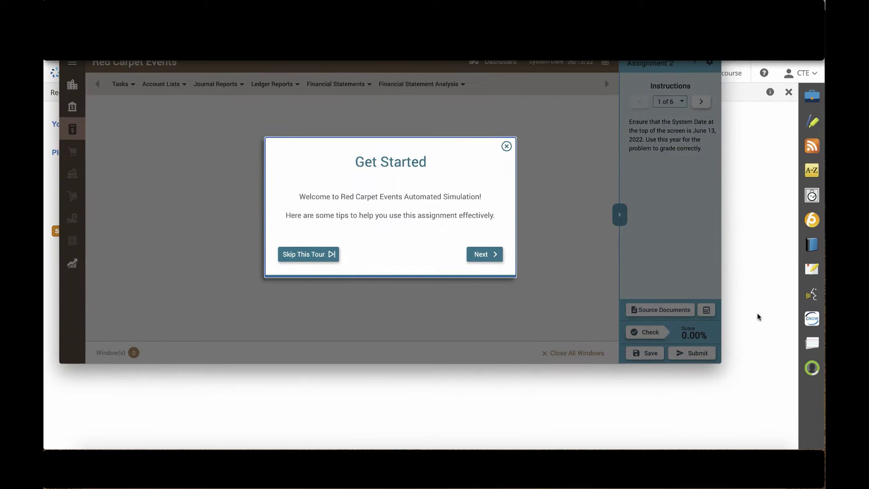
left_click_drag(718, 366, 798, 430)
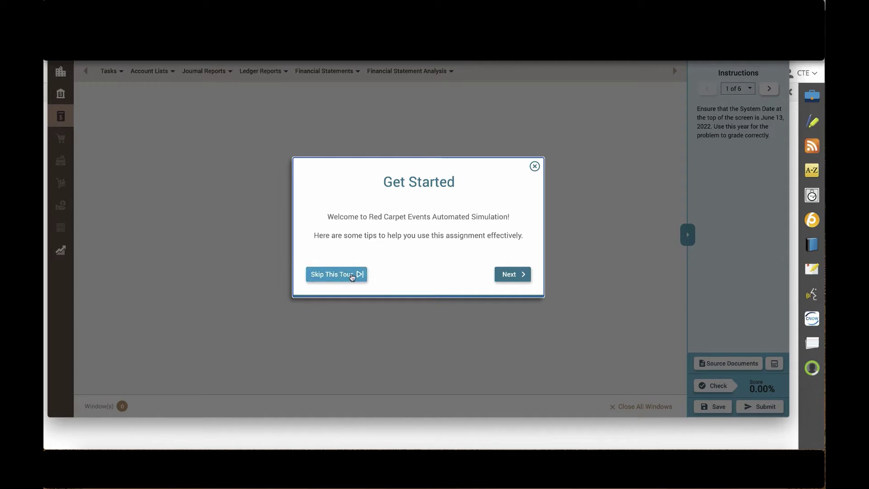
left_click(534, 167)
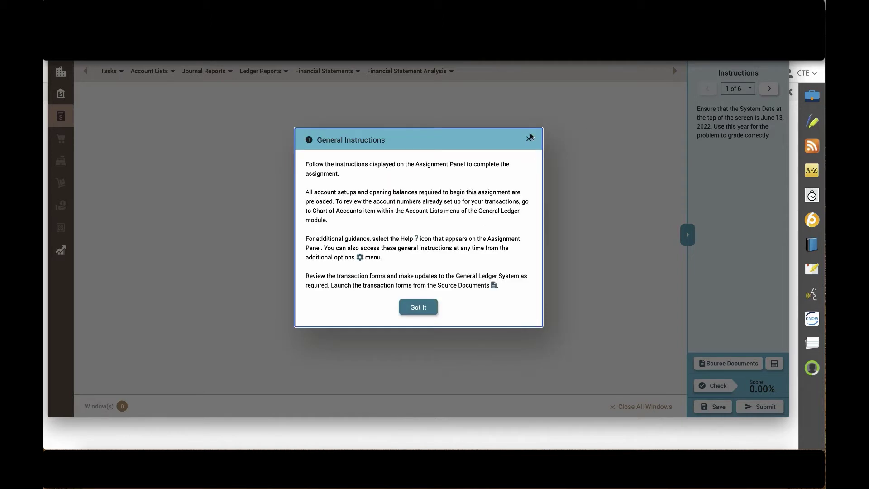
left_click(421, 313)
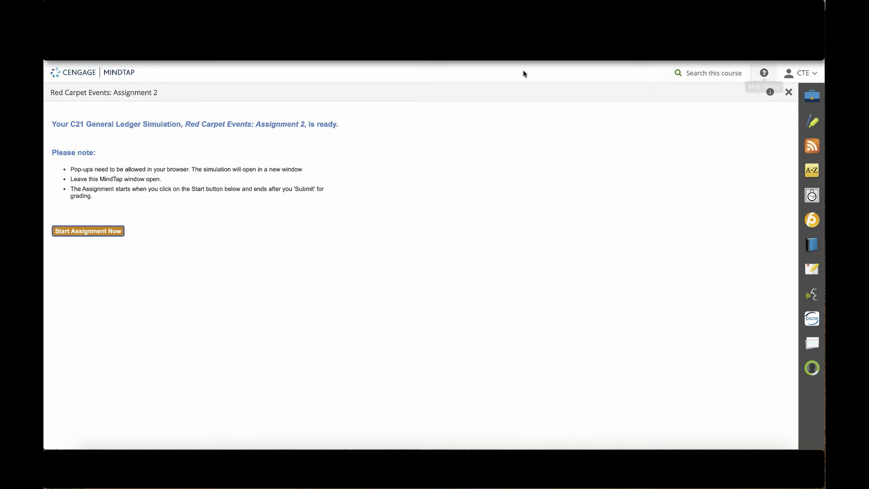
right_click(235, 446)
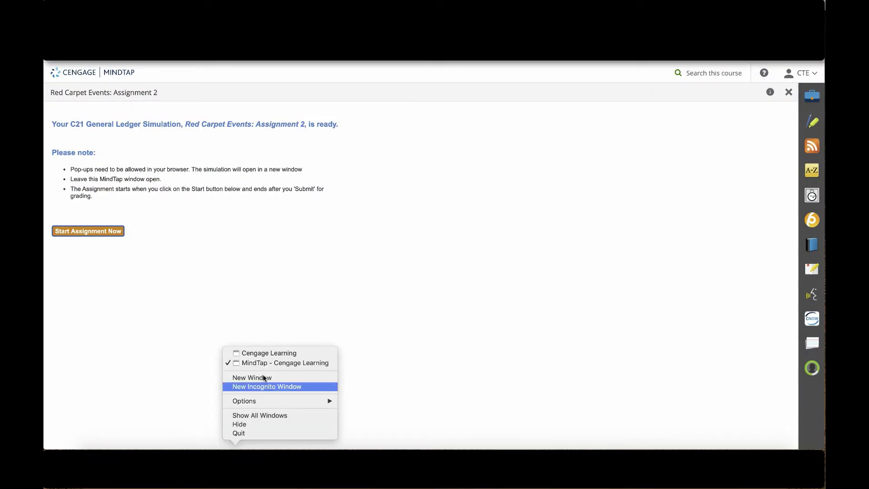
left_click(271, 357)
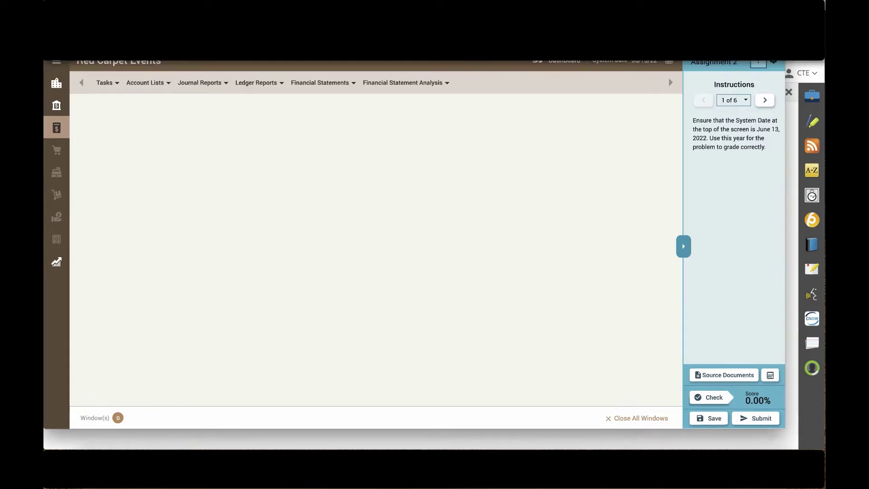
Browse Help topics for Banking, General Ledger, Purchases, Sales and Company Information, then return to the simulation
left_click(755, 77)
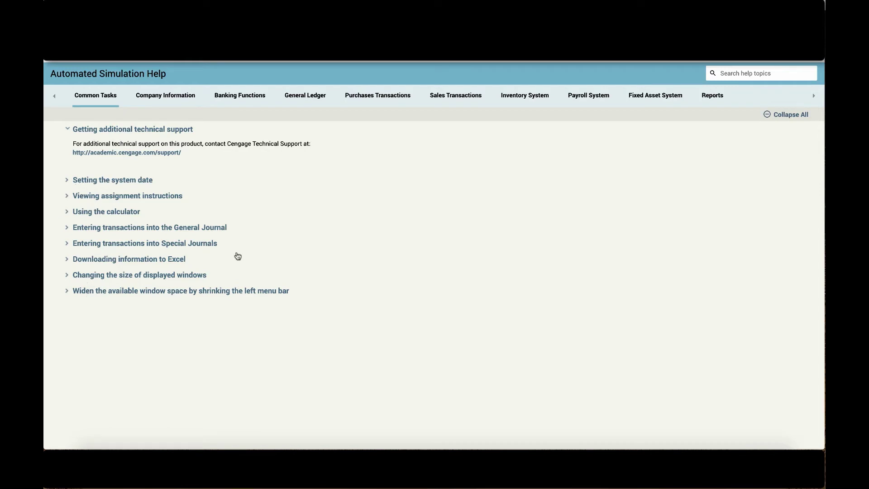
left_click(235, 101)
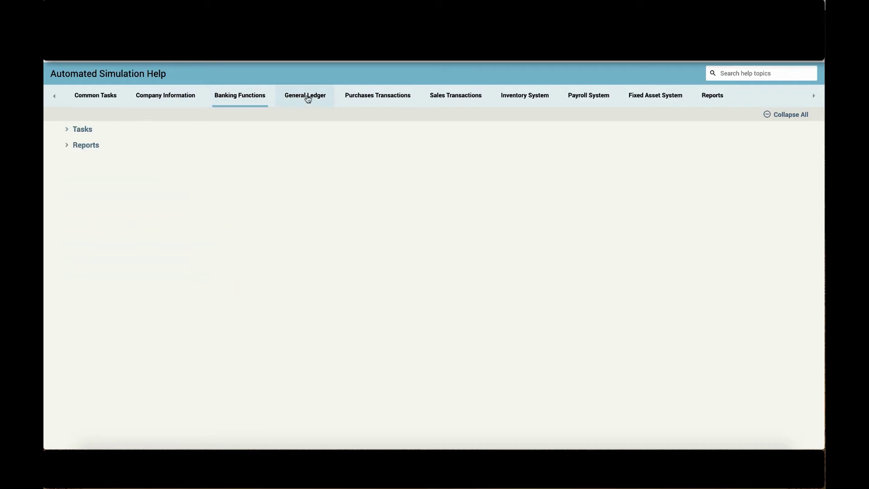
left_click(307, 95)
left_click(408, 96)
left_click(471, 94)
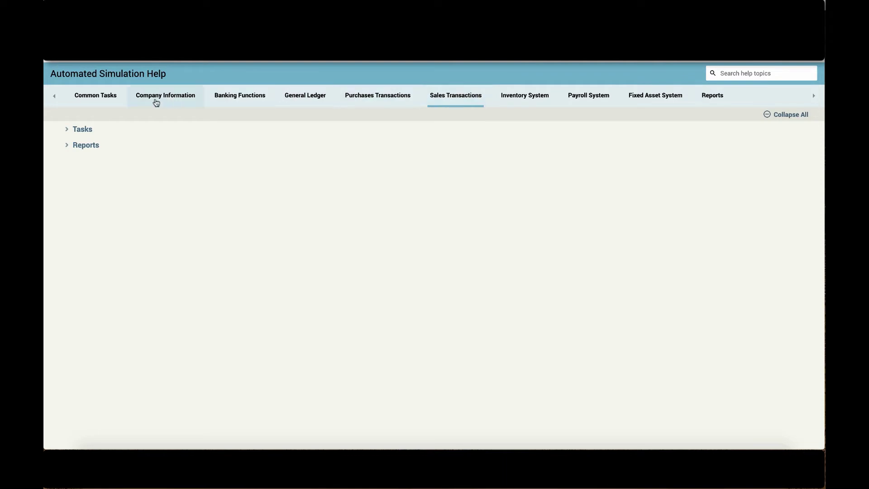
left_click(155, 100)
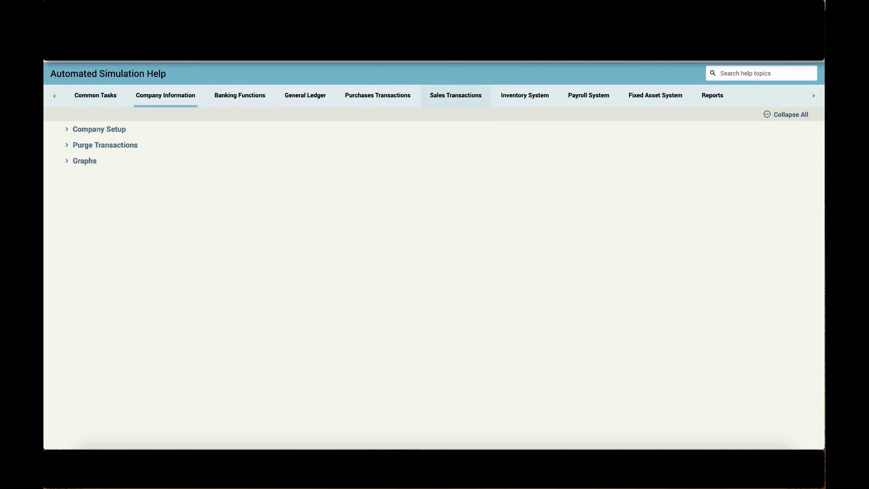
right_click(236, 446)
left_click(275, 363)
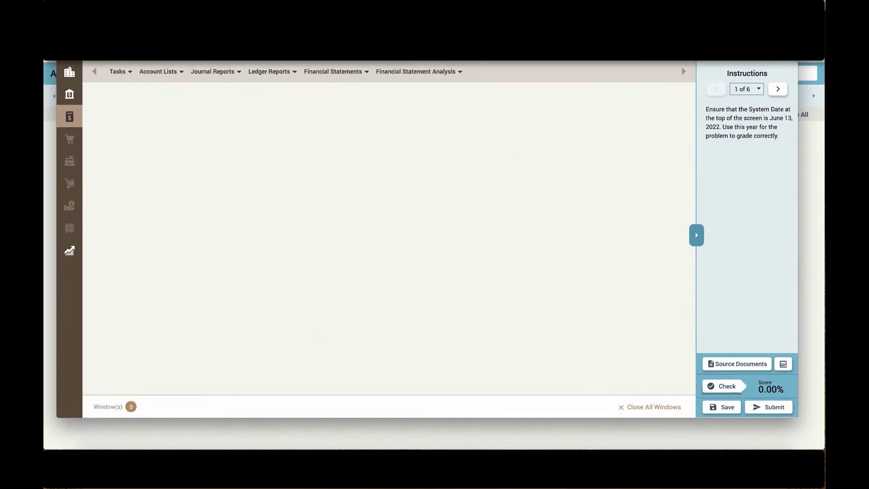
Enlarge the simulation window to show instruction 1 of 6 and dismiss the meeting reminder
left_click_drag(798, 417, 820, 445)
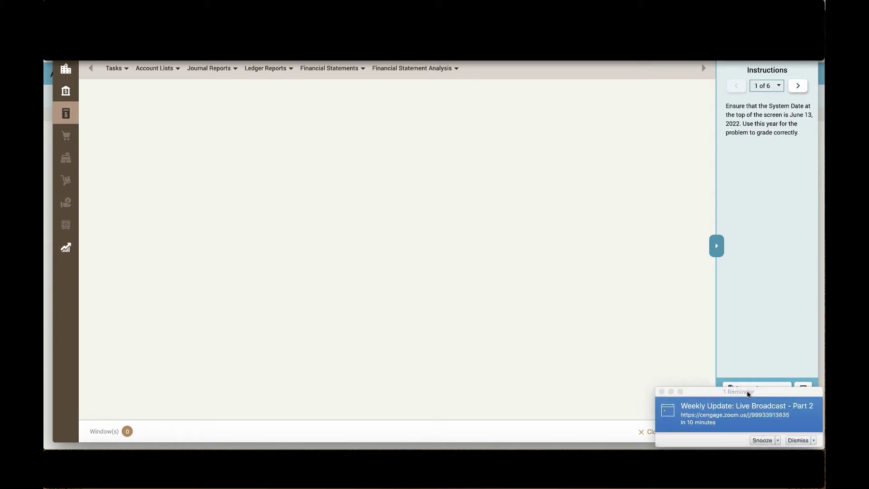
left_click(797, 440)
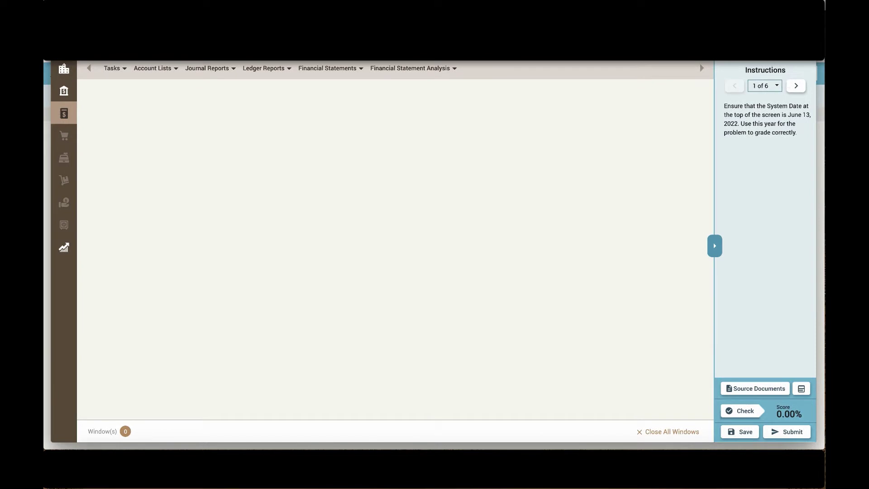
View transaction 1's party-supplies memo enlarged, then return to its $225.00 Celebrations description
left_click(764, 391)
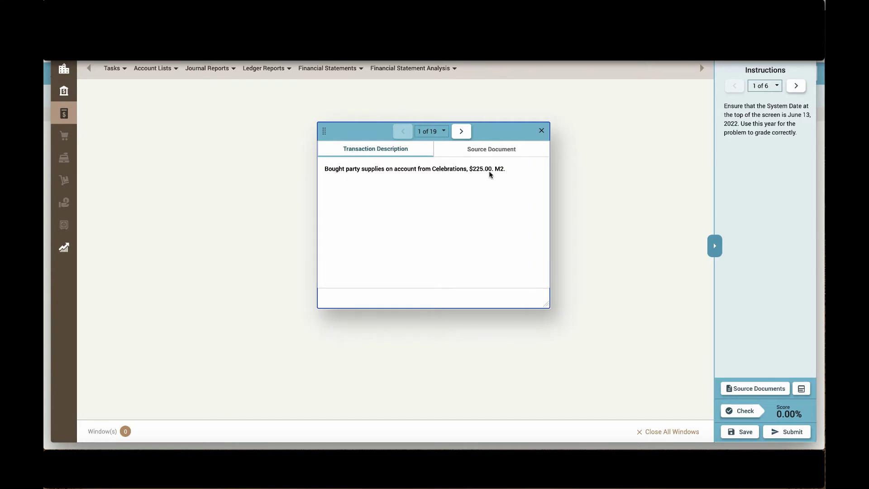
left_click(492, 150)
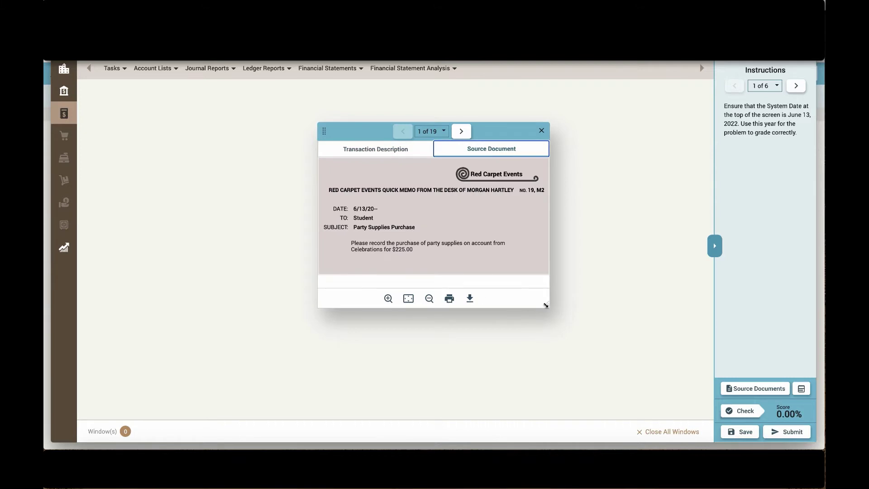
left_click_drag(546, 304, 745, 383)
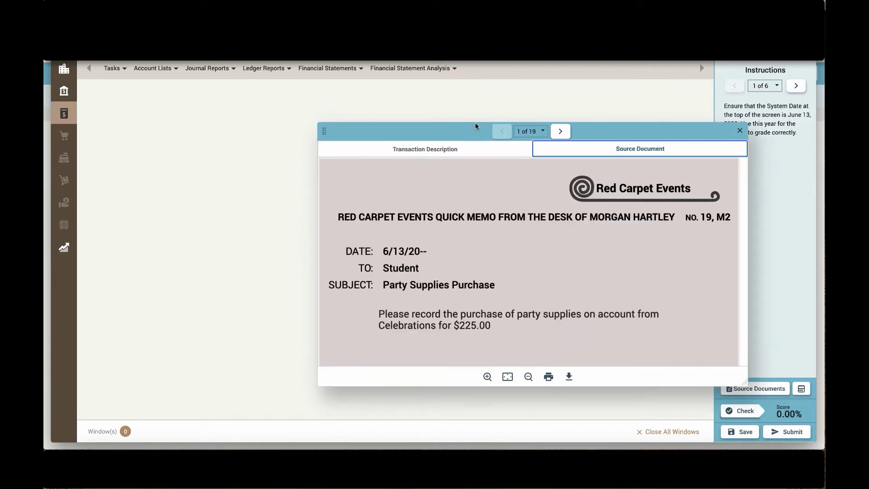
left_click_drag(422, 130, 233, 63)
left_click_drag(559, 318, 584, 335)
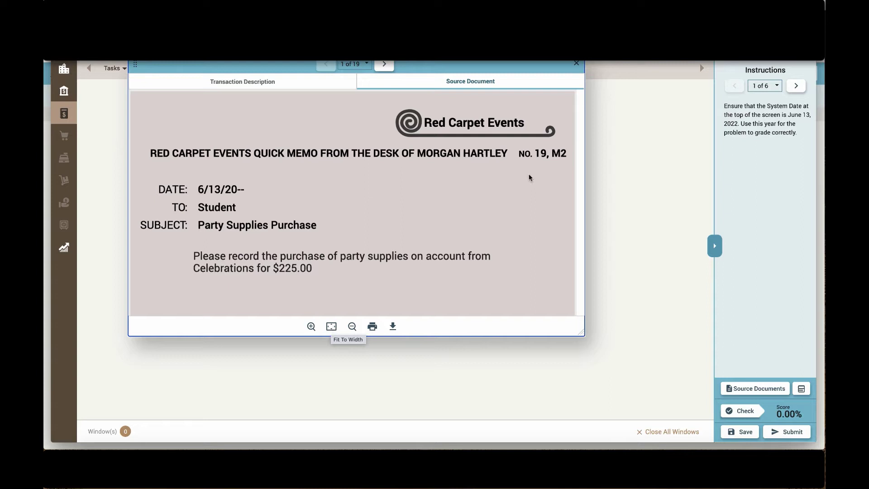
left_click(259, 84)
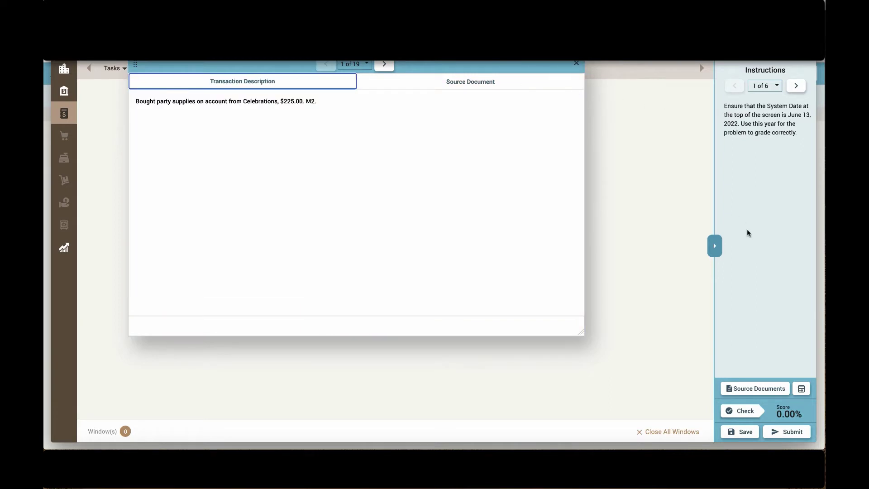
Close the calculator and source document window, then save the assignment and acknowledge the success message
left_click(803, 390)
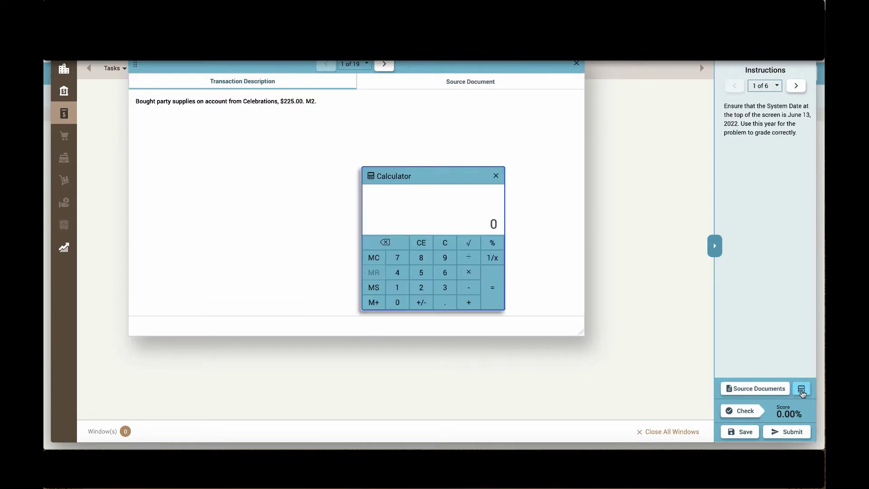
left_click_drag(446, 175, 625, 213)
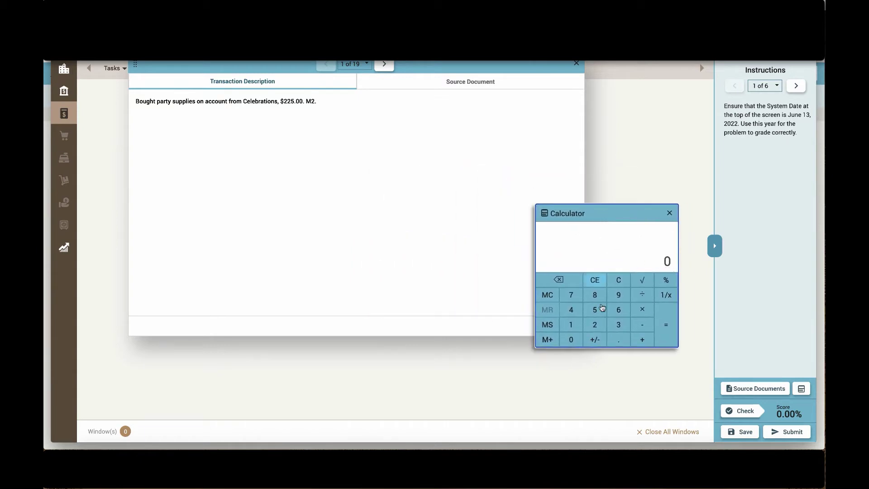
left_click(736, 434)
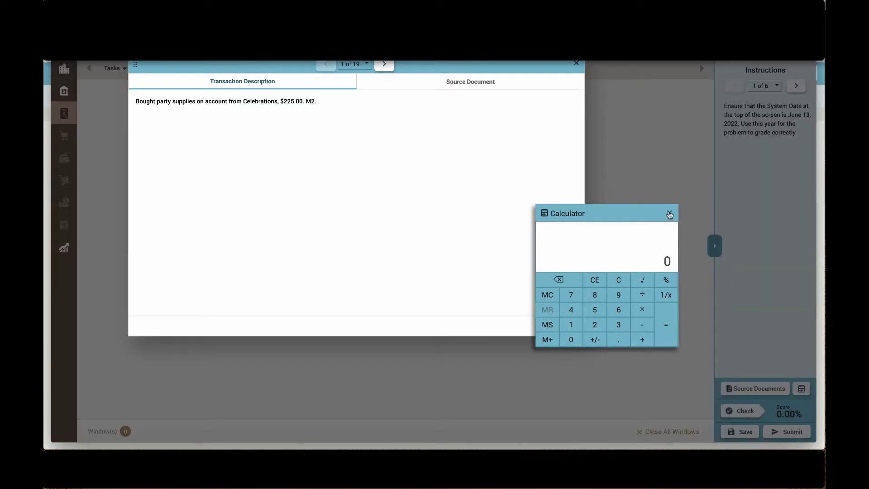
left_click(669, 213)
left_click(575, 64)
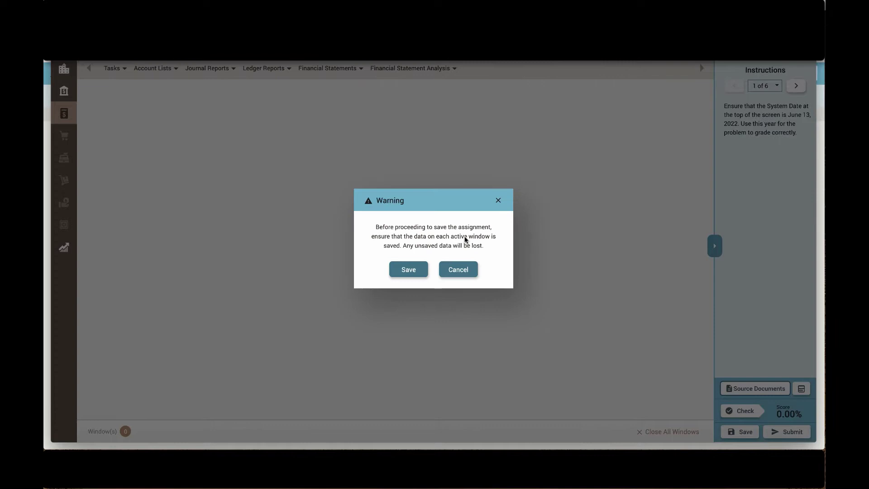
left_click(407, 270)
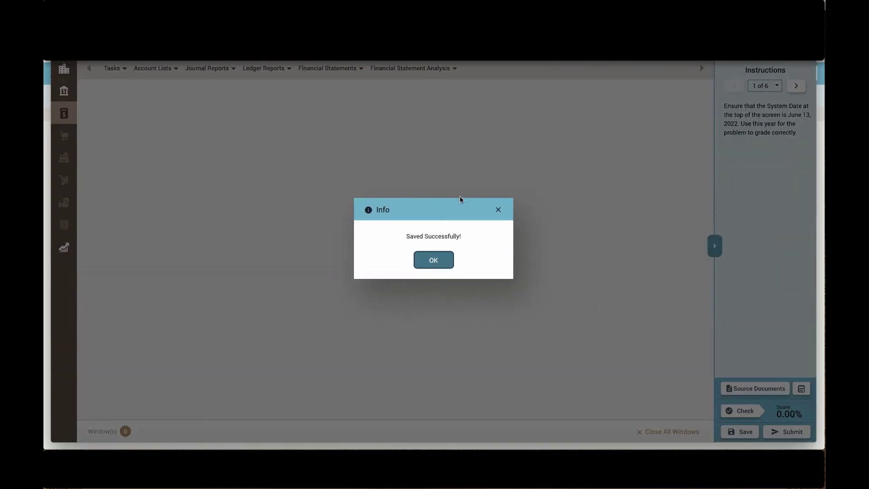
left_click(436, 267)
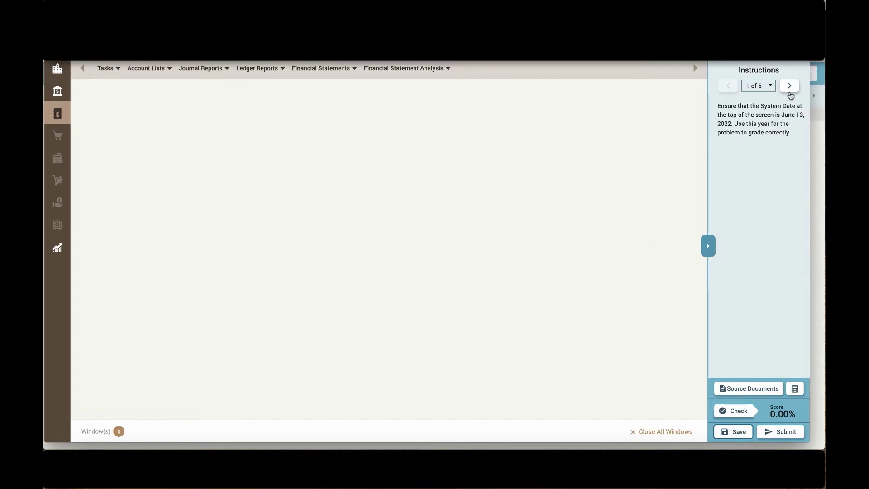
Advance the instructions from 2 of 6 to 4 of 6, on correcting journal discrepancies
left_click(792, 88)
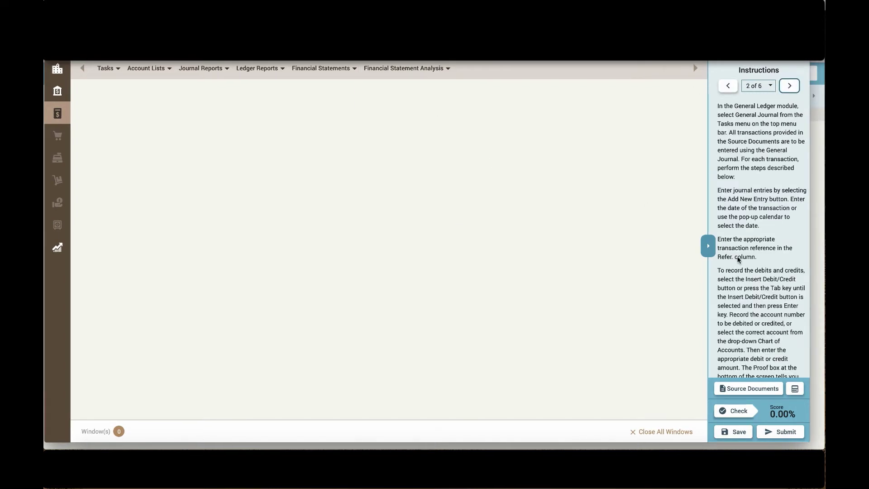
scroll(738, 260, "down", 3)
left_click(789, 86)
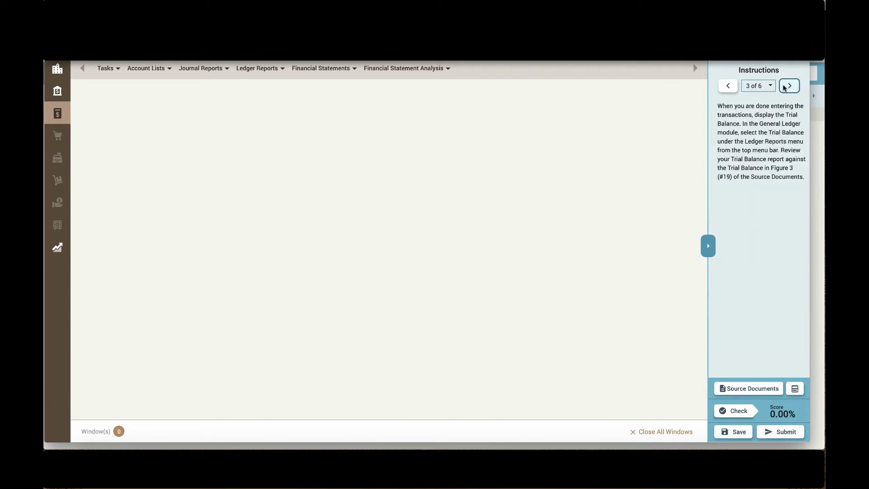
left_click(789, 86)
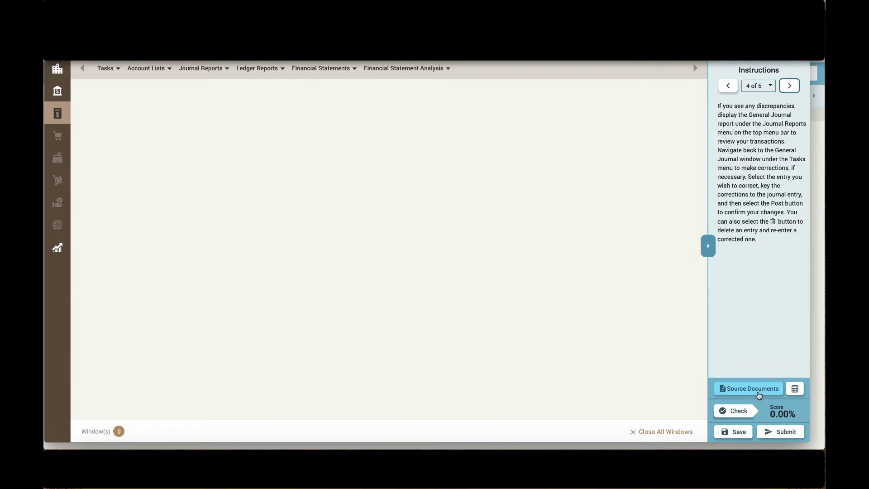
Reopen transaction 1's source document in a smaller window at the lower right
left_click(749, 388)
left_click(442, 82)
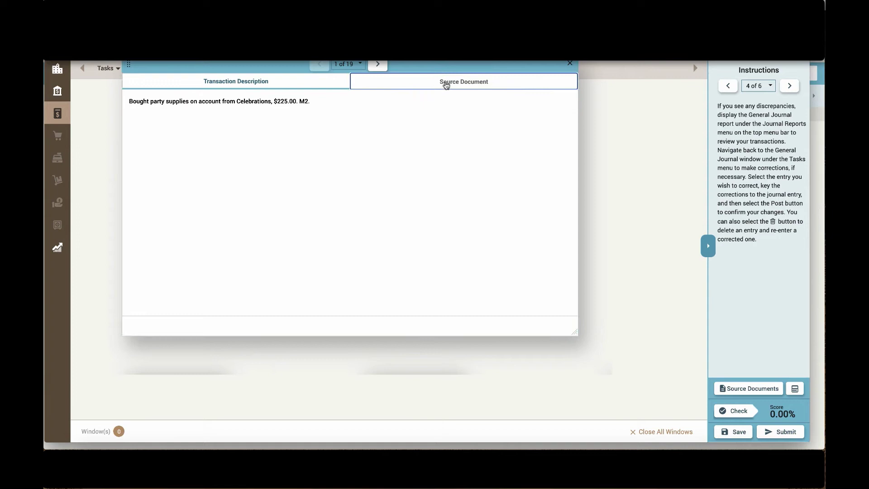
left_click_drag(497, 72, 656, 104)
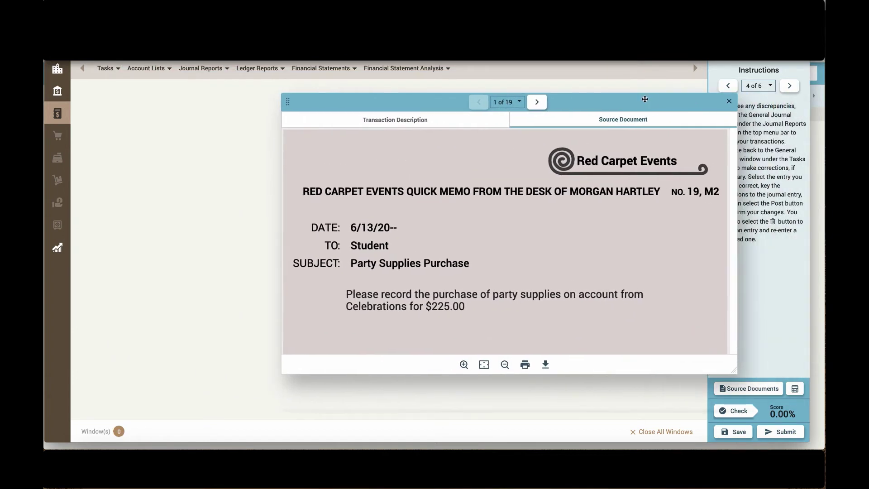
left_click(438, 119)
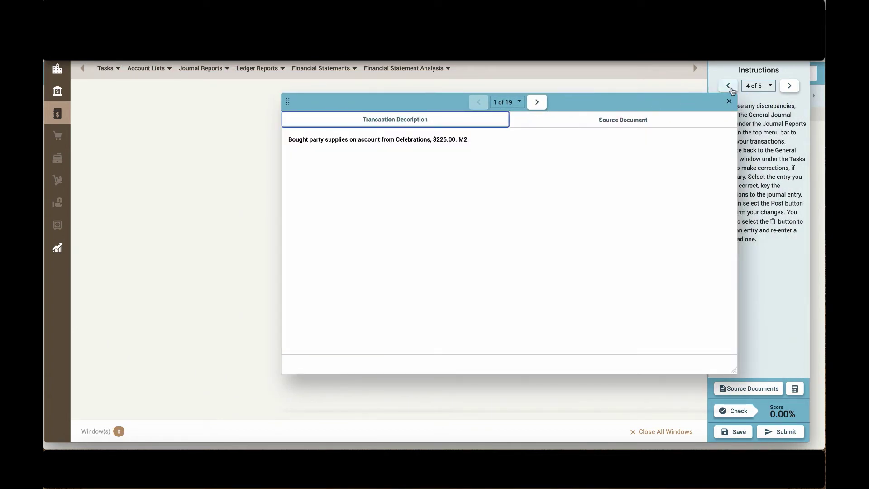
left_click_drag(735, 96, 552, 93)
left_click_drag(552, 367, 327, 275)
left_click_drag(277, 99, 720, 176)
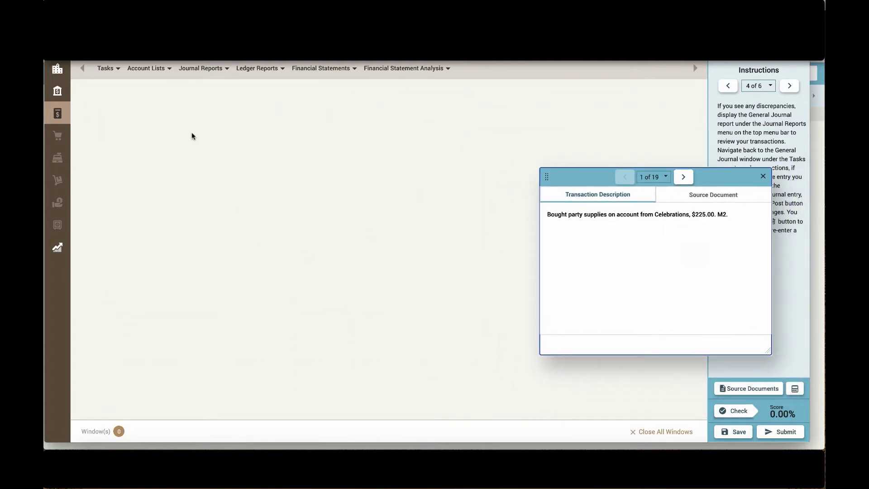
Look over the Tasks, account lists and Financial Statement Analysis menus, ending on Tasks
left_click(109, 66)
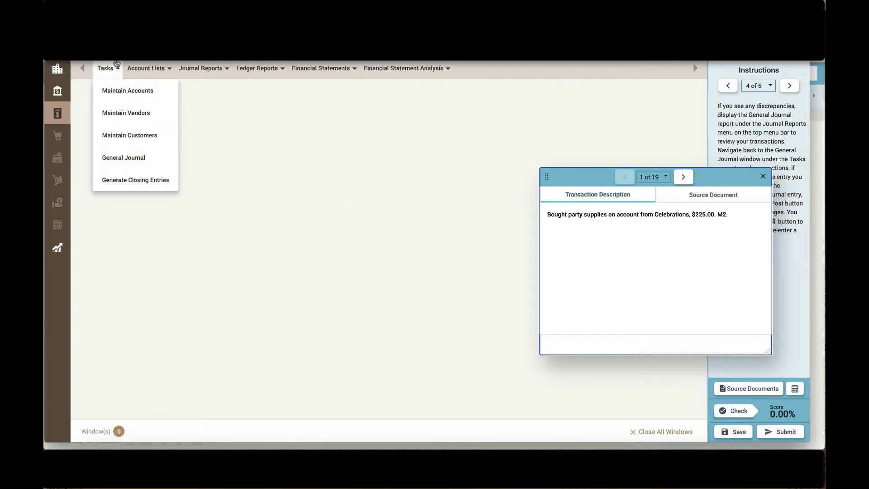
left_click(148, 68)
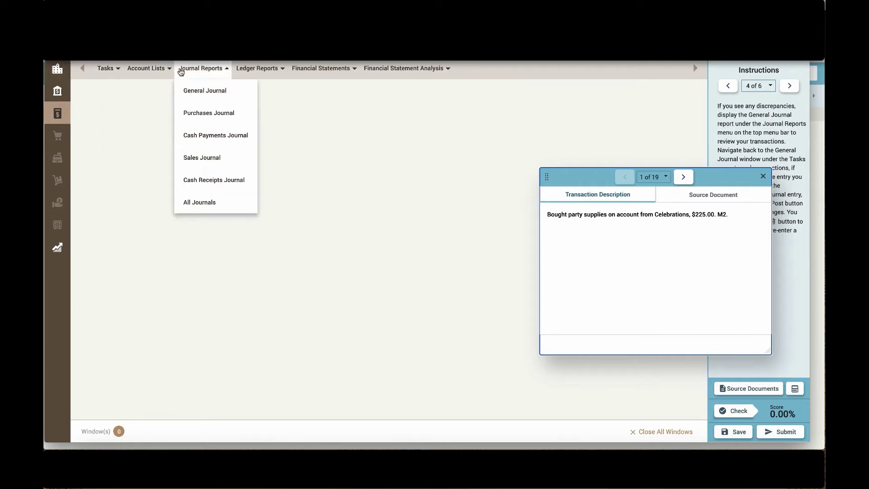
mouse_move(259, 73)
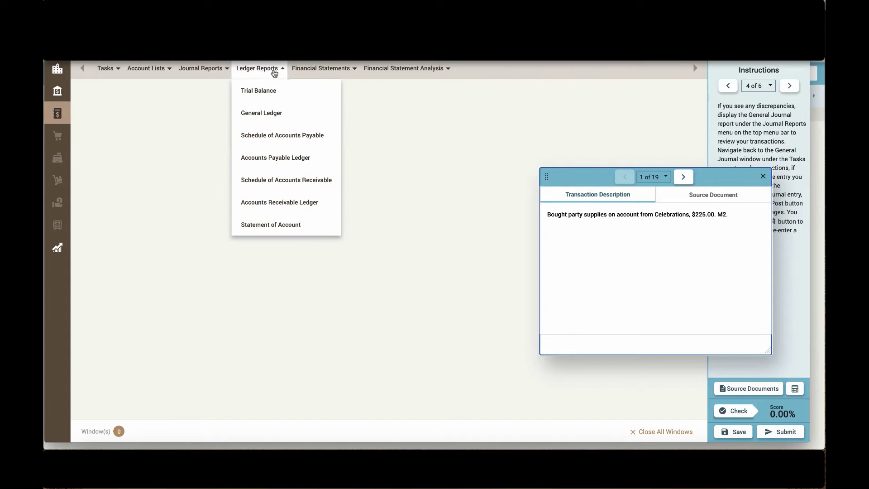
mouse_move(322, 73)
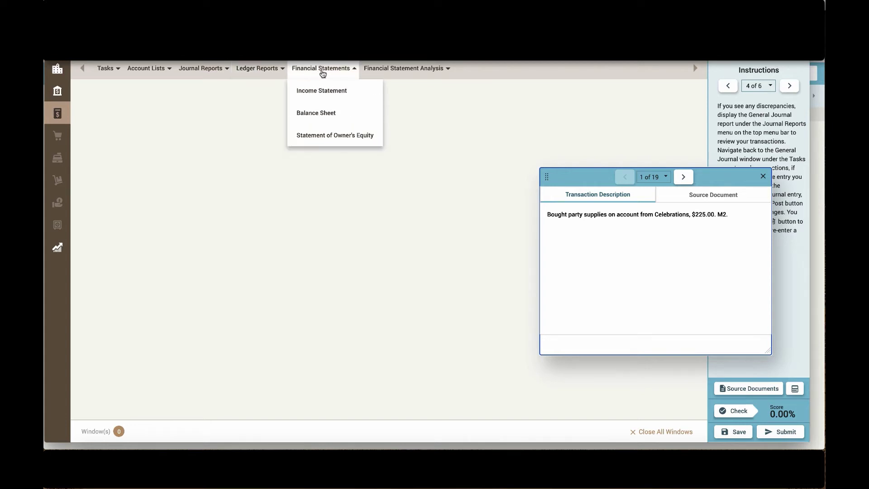
mouse_move(403, 72)
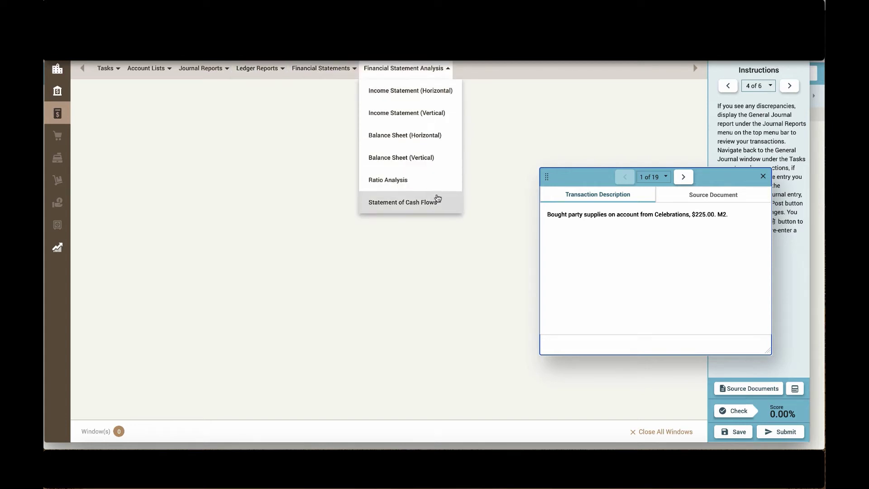
mouse_move(100, 68)
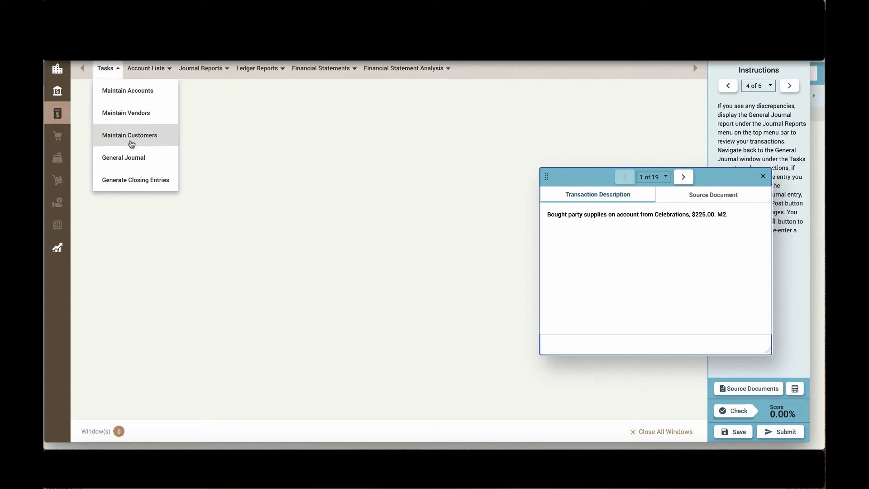
Open the Accounts, Vendors, Customers and General Journal windows from the Tasks list
left_click(131, 91)
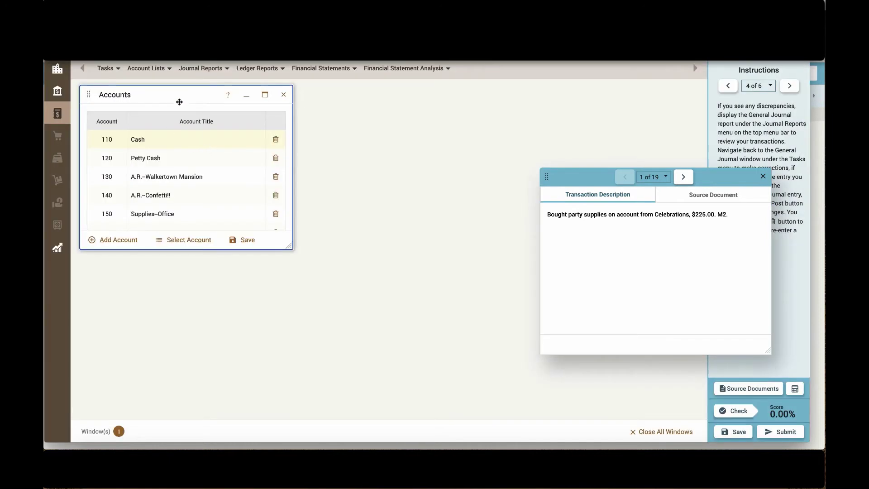
left_click_drag(179, 98, 464, 135)
mouse_move(105, 67)
left_click(113, 119)
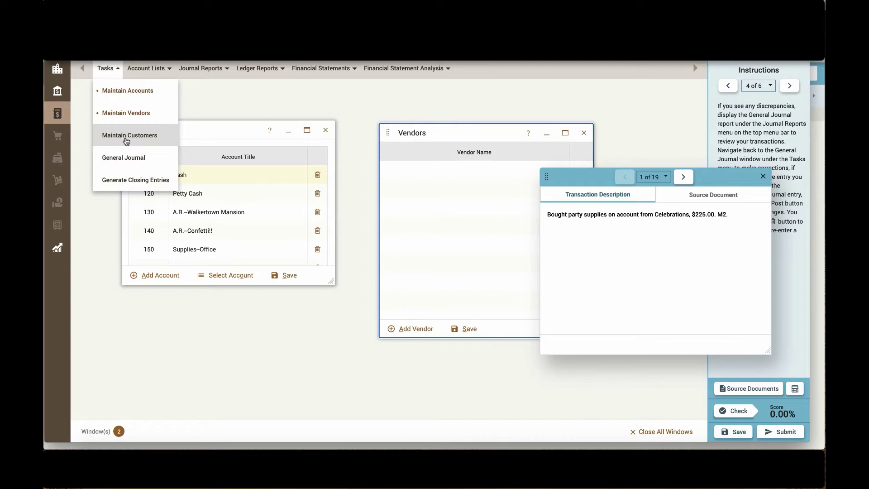
left_click(123, 136)
left_click(122, 156)
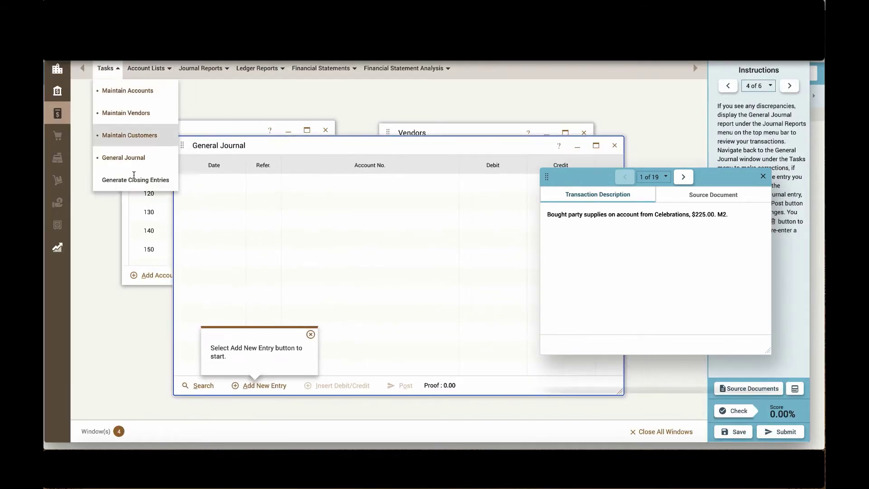
Start Generate Closing Entries, dismiss its prompt, and shift the General Journal to reveal Customers
left_click(119, 136)
left_click(126, 181)
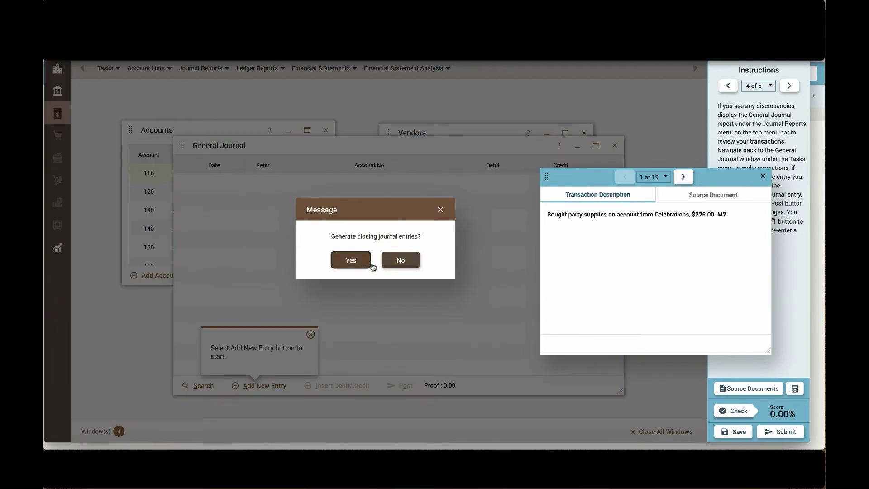
left_click(403, 262)
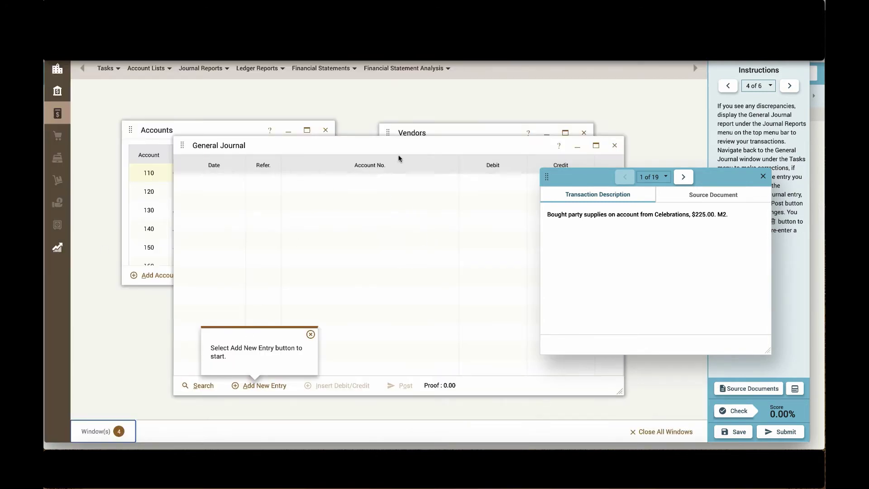
left_click_drag(392, 145, 308, 164)
left_click_drag(728, 169, 750, 158)
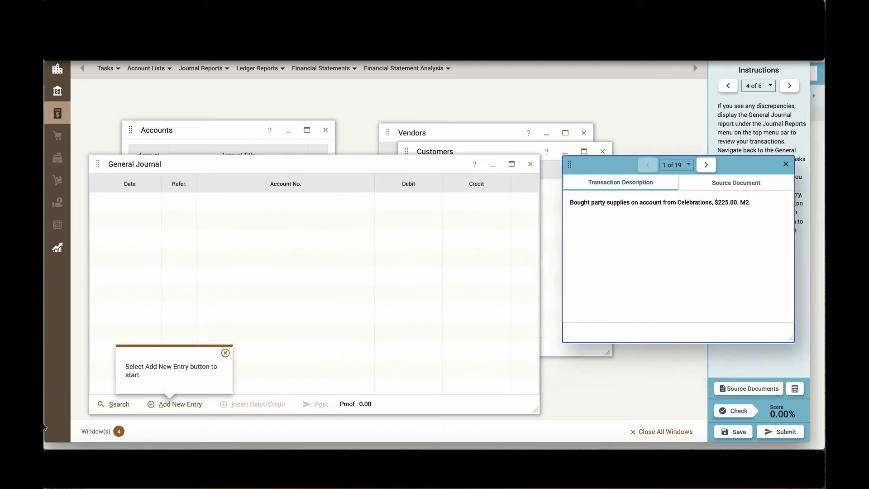
Bring Vendors, General Journal and Customers forward in turn, then place General Journal at the top
left_click(109, 432)
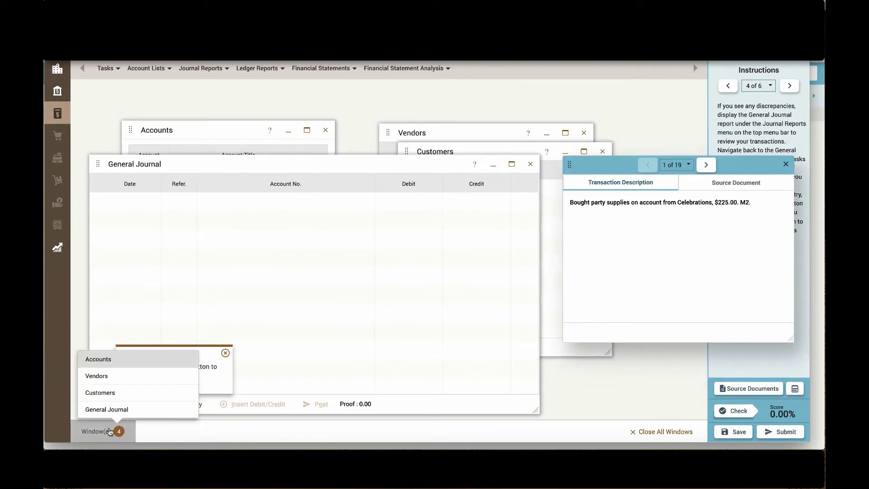
left_click(130, 379)
left_click(110, 432)
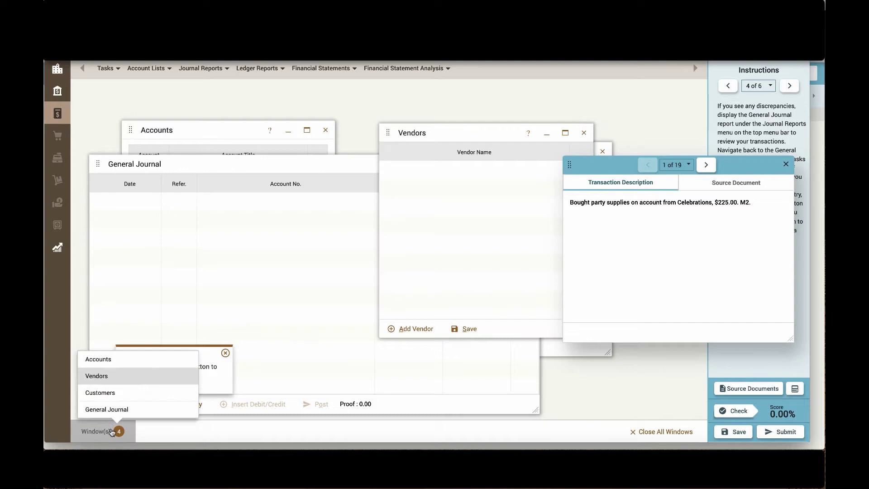
left_click(109, 408)
left_click(124, 430)
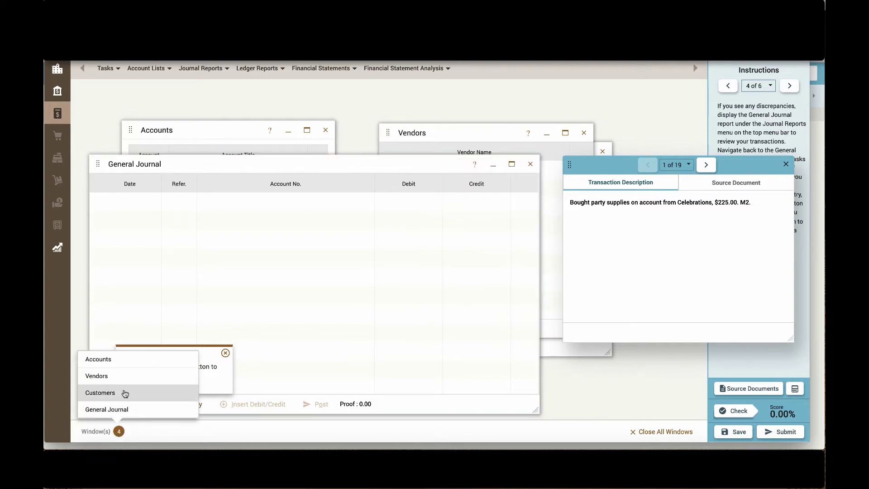
left_click(125, 394)
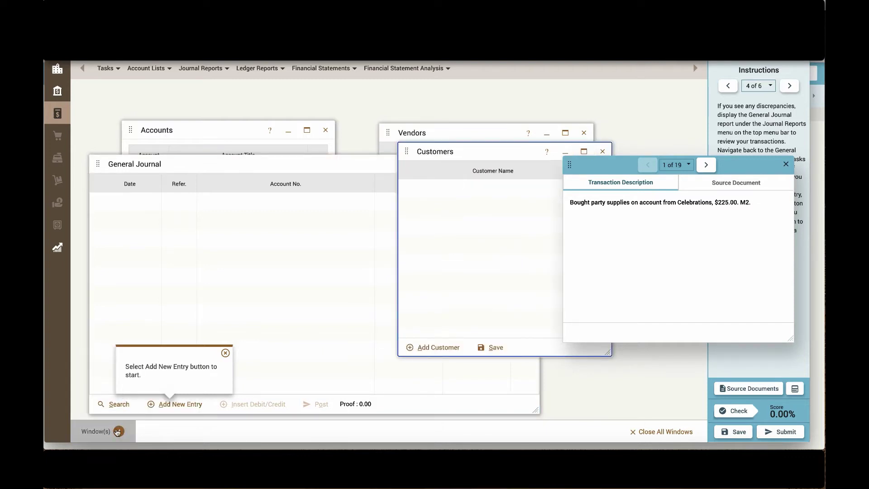
left_click_drag(305, 163, 305, 92)
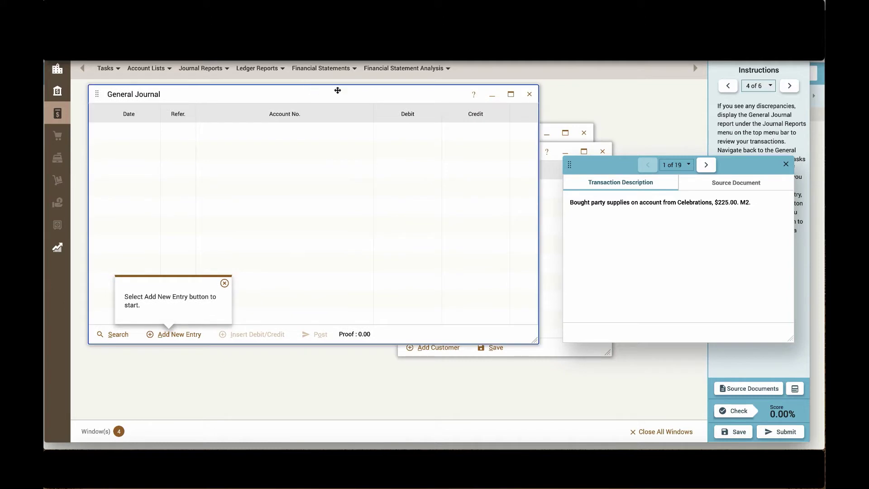
Open the detailed Income Statement from the Reports dashboard, moving the transaction panel aside
left_click(57, 68)
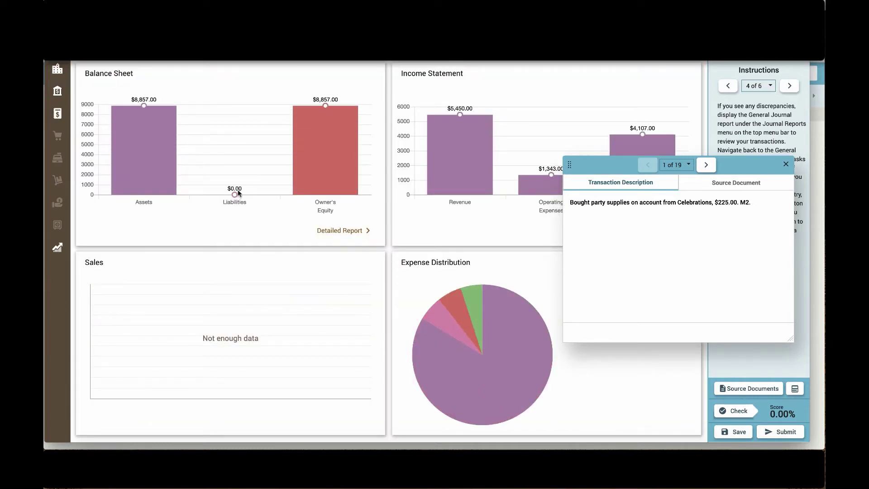
left_click_drag(713, 170, 790, 372)
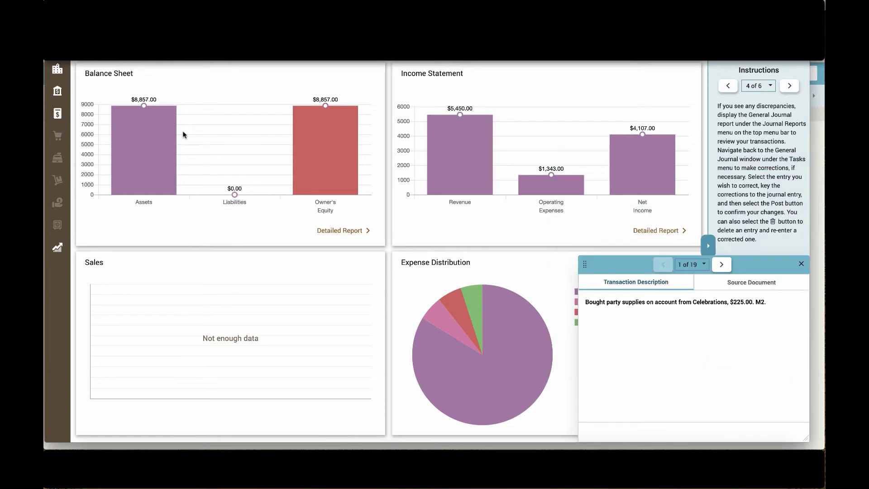
left_click_drag(774, 269, 240, 269)
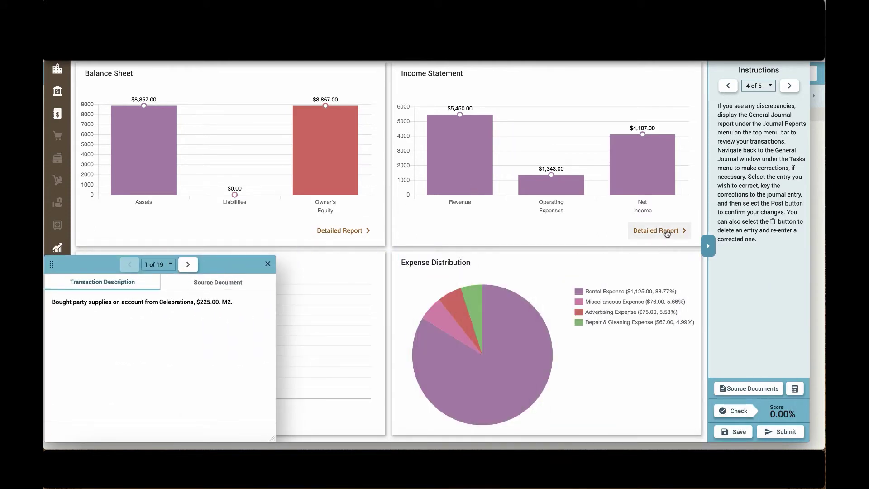
left_click(667, 232)
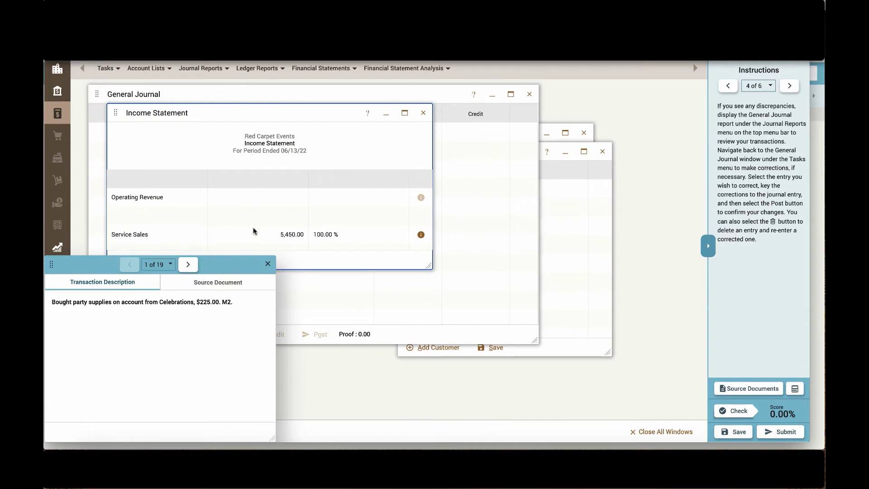
left_click_drag(231, 267, 615, 207)
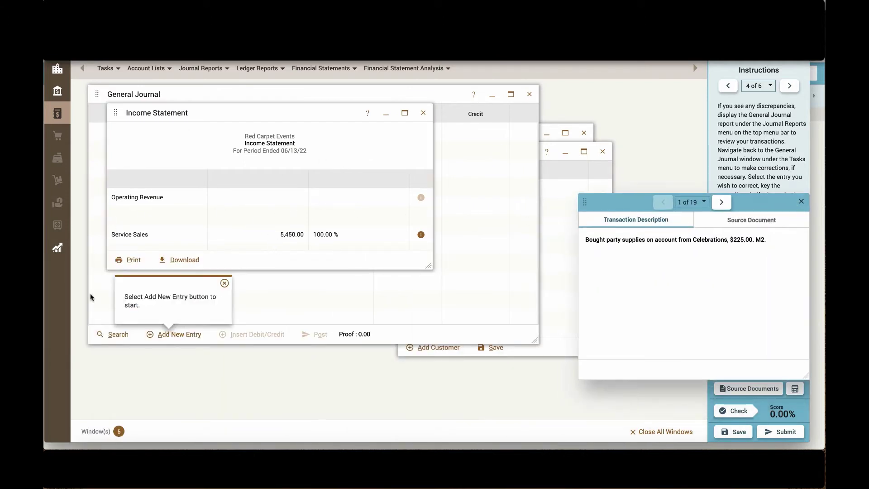
Return to the reports dashboard, then switch to General Ledger and the Company module
left_click(661, 432)
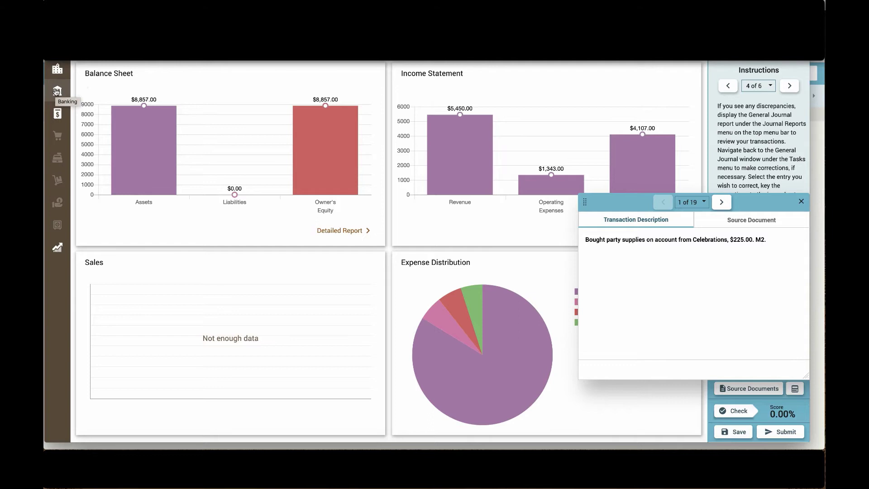
left_click(55, 114)
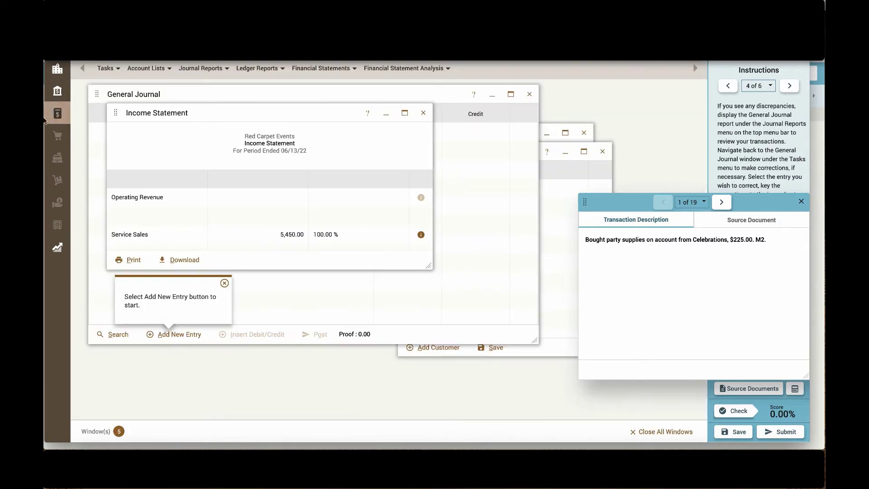
left_click(57, 68)
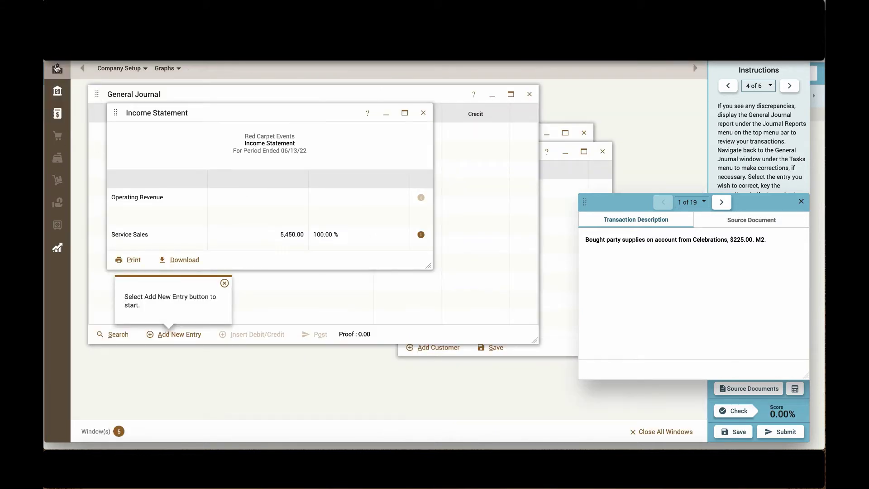
Browse the Company module's Company Setup and Graphs options
left_click(56, 68)
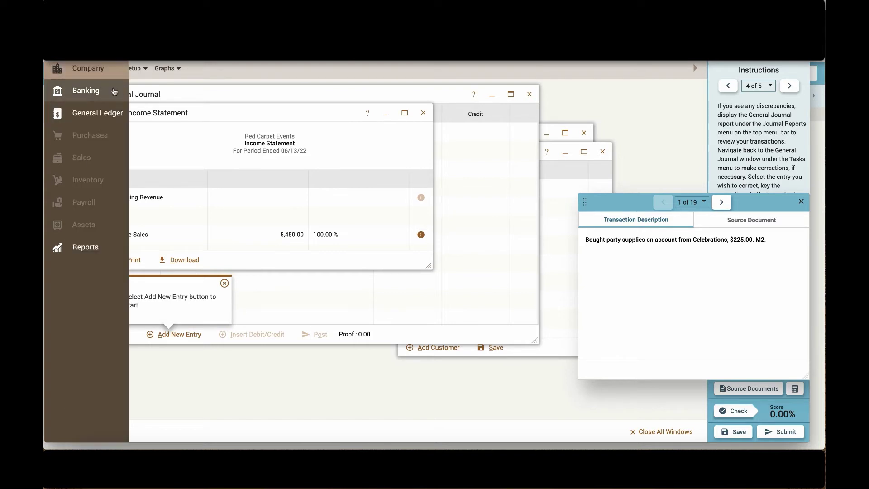
left_click(133, 68)
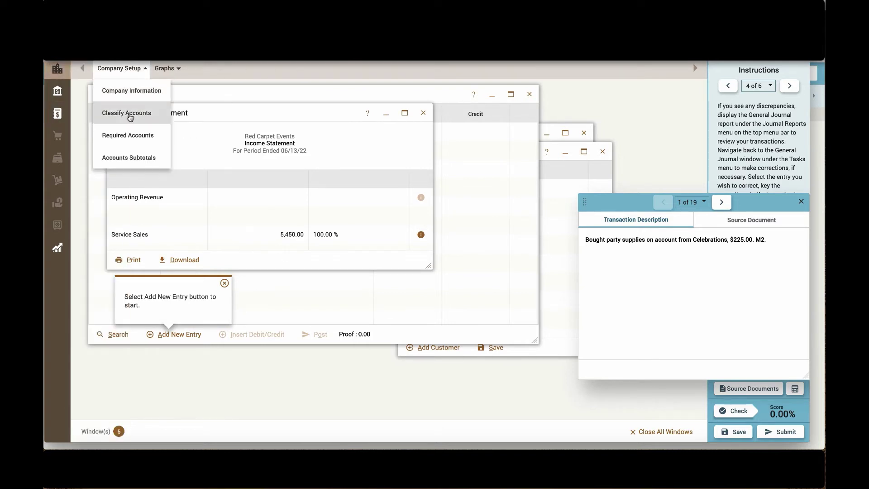
left_click(166, 69)
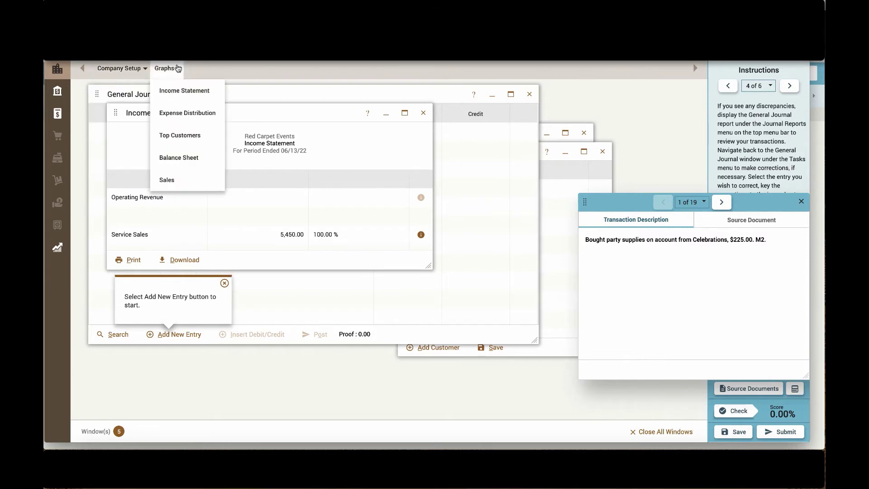
View Banking tasks, visit General Ledger and Reports, then raise the panel and lower the Income Statement
left_click(240, 68)
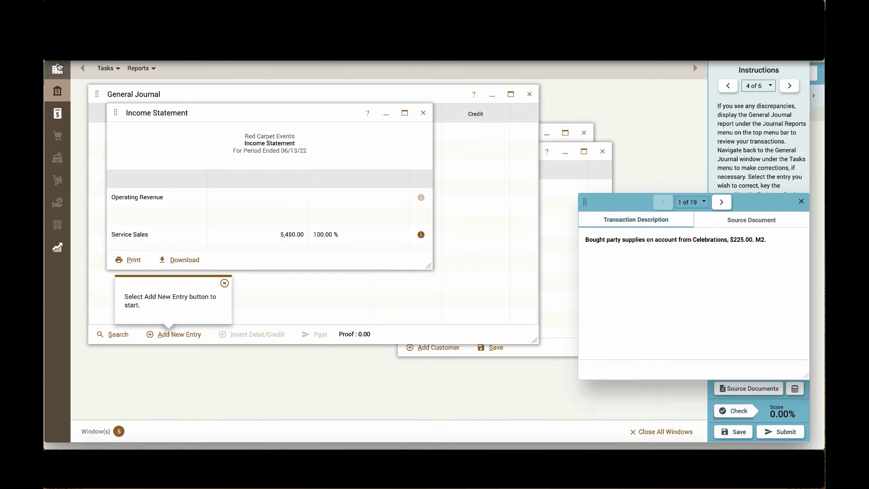
mouse_move(69, 94)
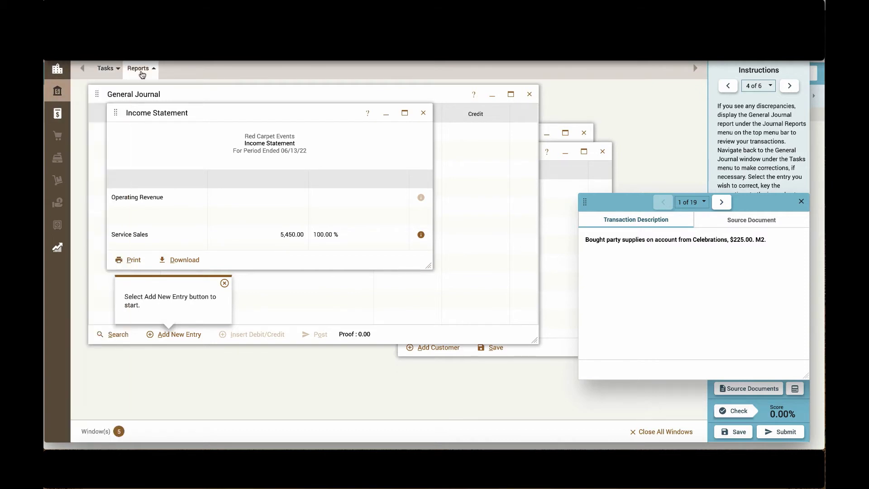
left_click(115, 69)
left_click(58, 114)
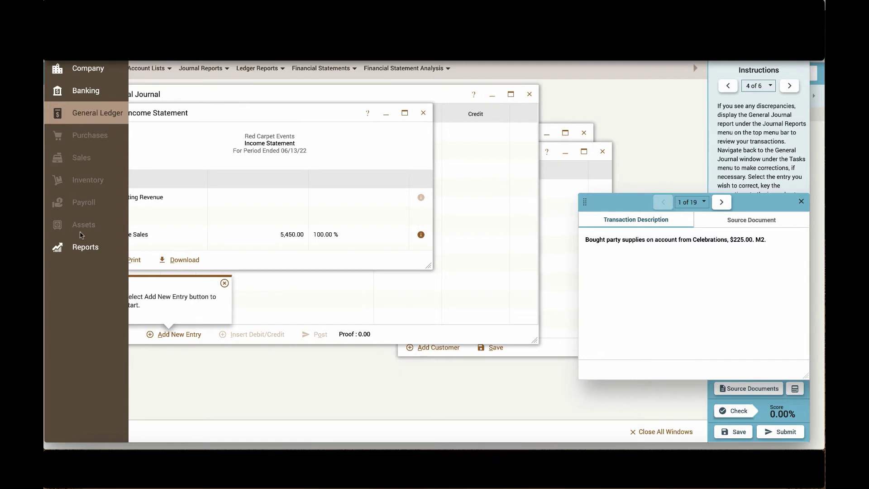
left_click(84, 247)
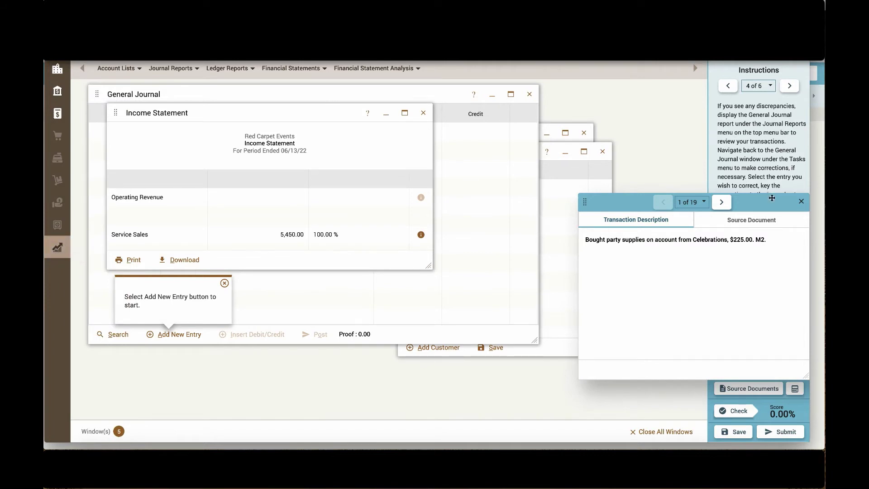
left_click_drag(772, 197, 771, 107)
left_click_drag(227, 111, 324, 277)
Start a new General Journal entry with 110 Cash credited 2,250.00
left_click(257, 94)
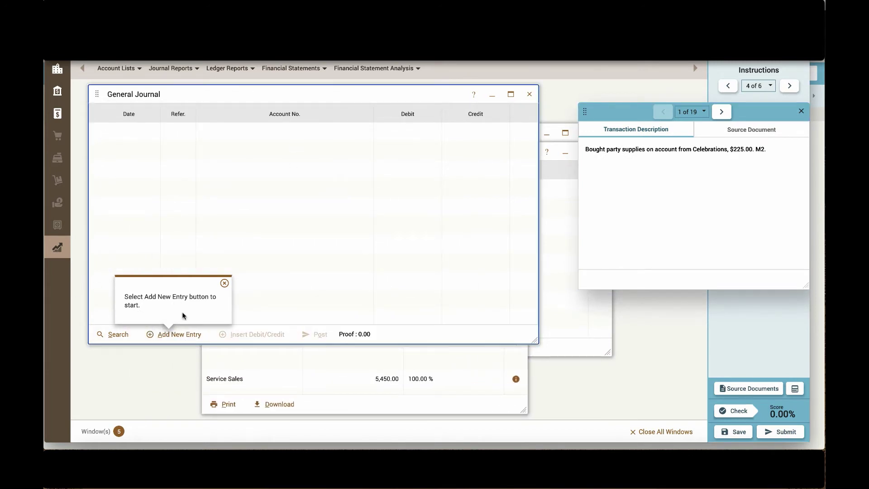
left_click(178, 335)
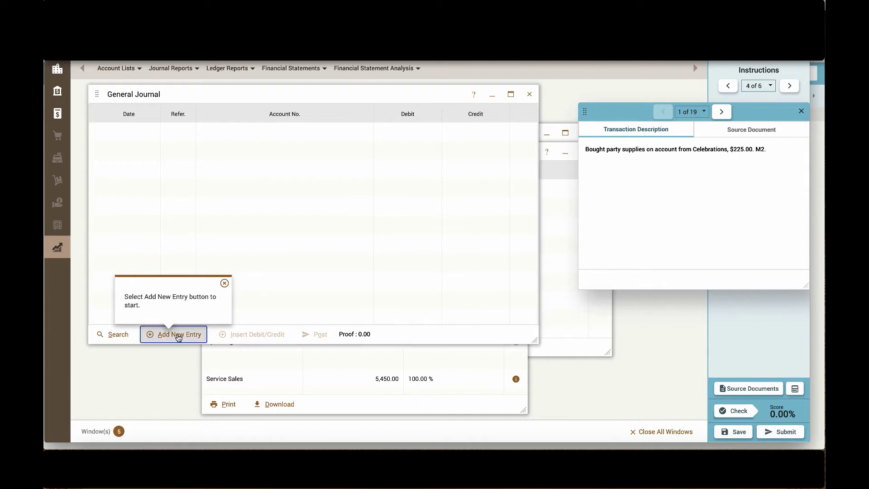
left_click(272, 335)
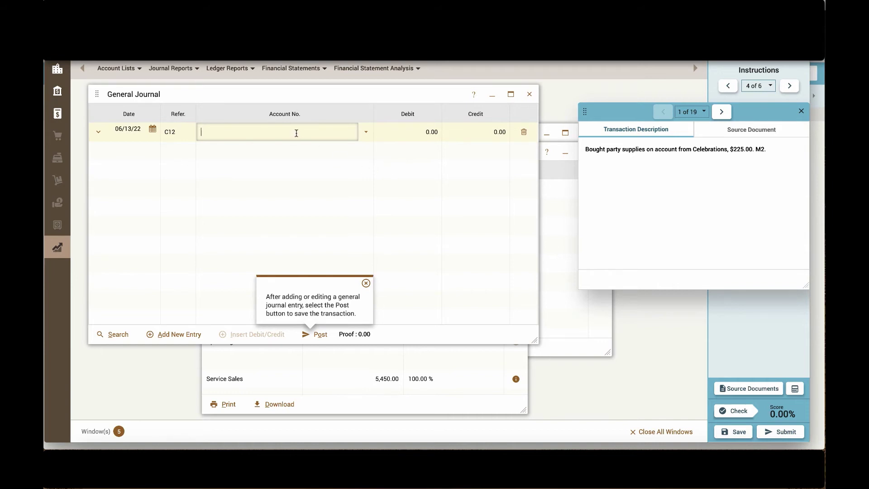
left_click(366, 133)
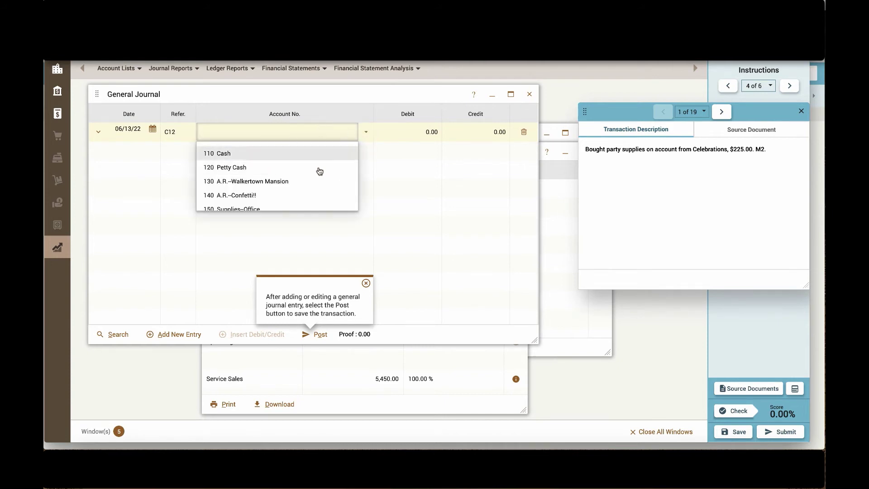
scroll(317, 177, "down", 2)
scroll(301, 180, "up", 2)
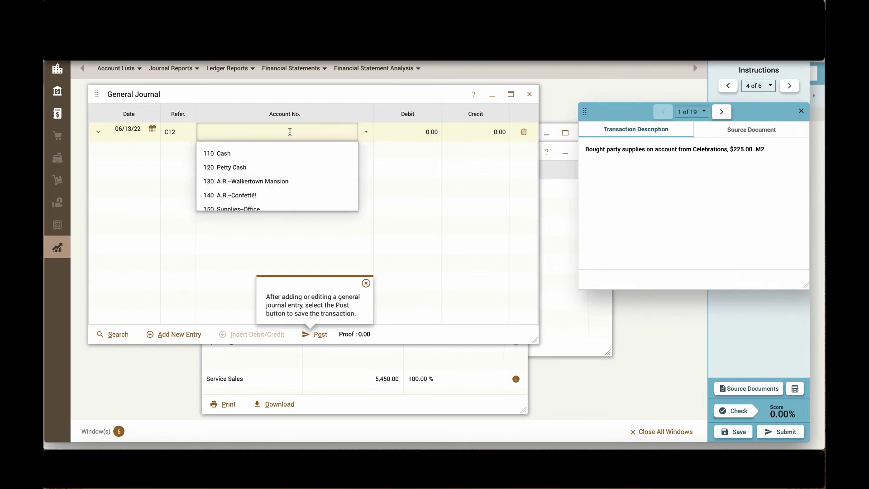
type("cash")
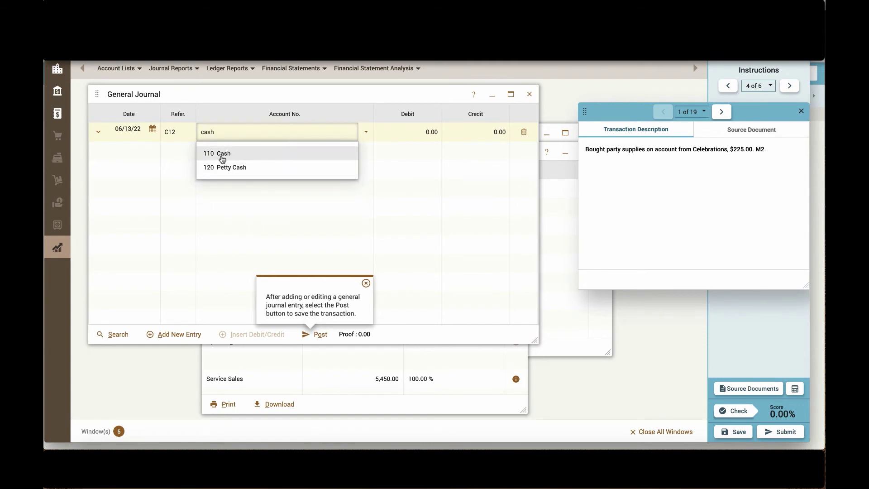
left_click(366, 132)
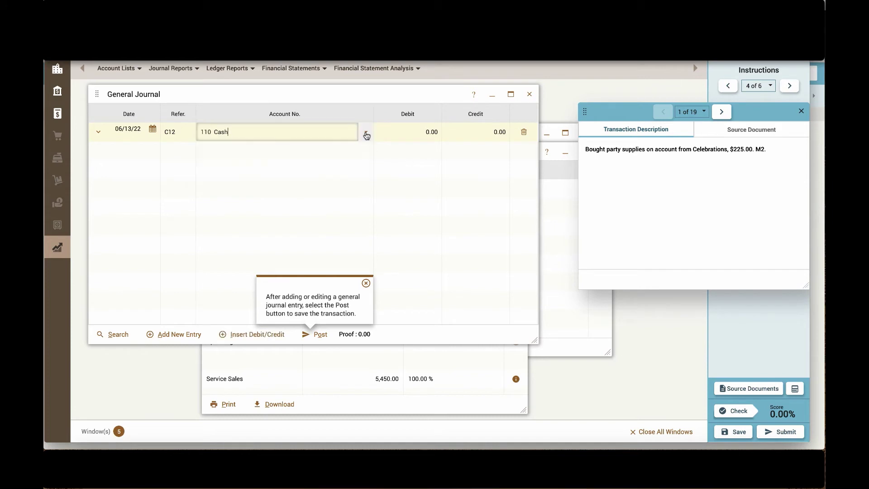
left_click(492, 132)
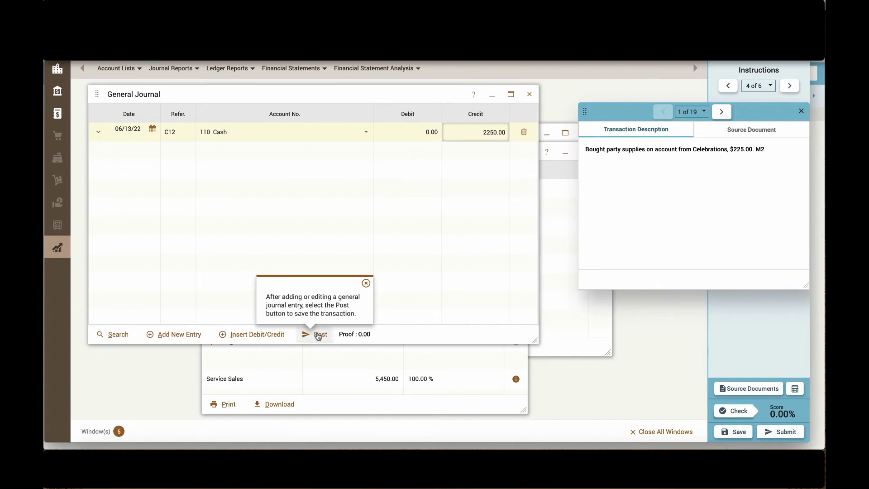
Add 220 A.P.–Celebrations debited 2,250.00 and post the balanced entry
left_click(276, 335)
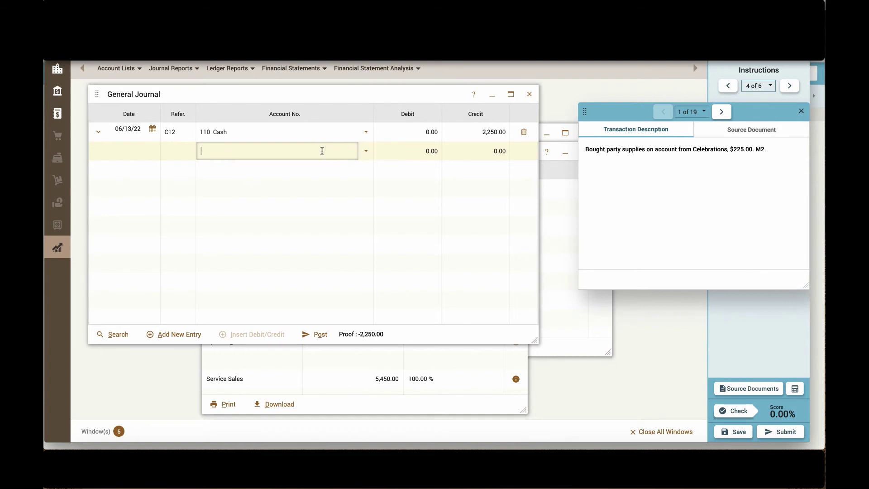
type("cele")
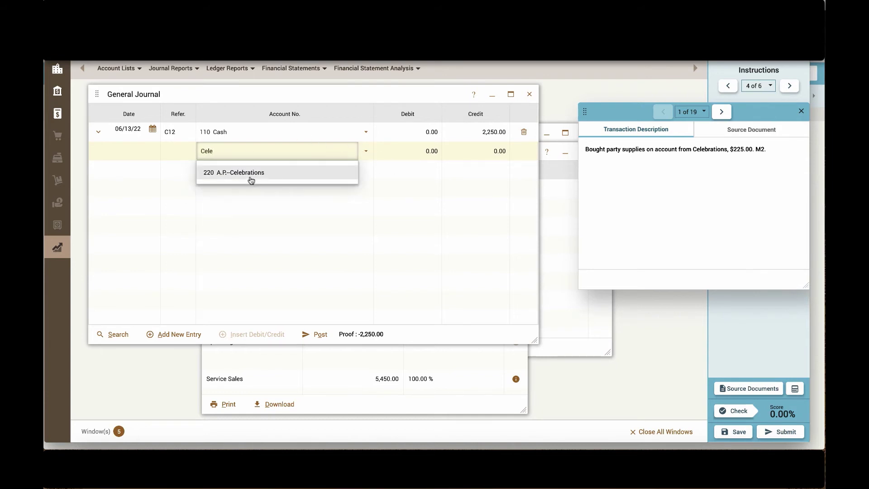
left_click(250, 177)
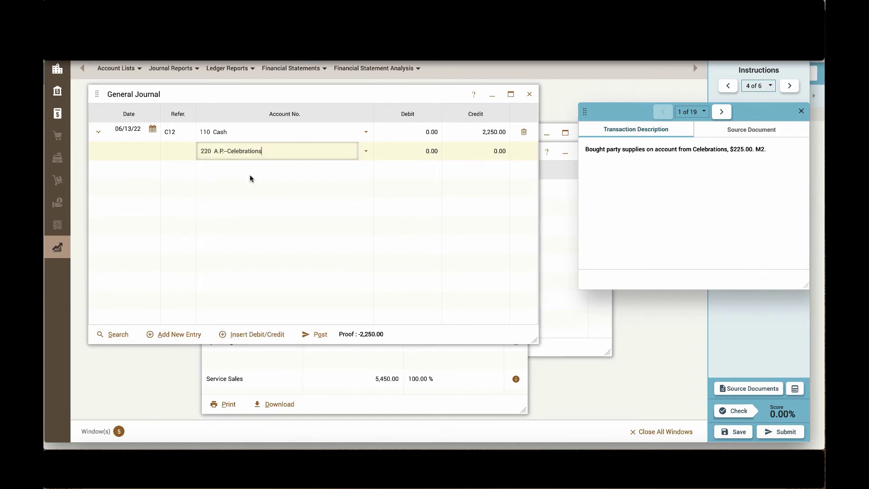
left_click(426, 151)
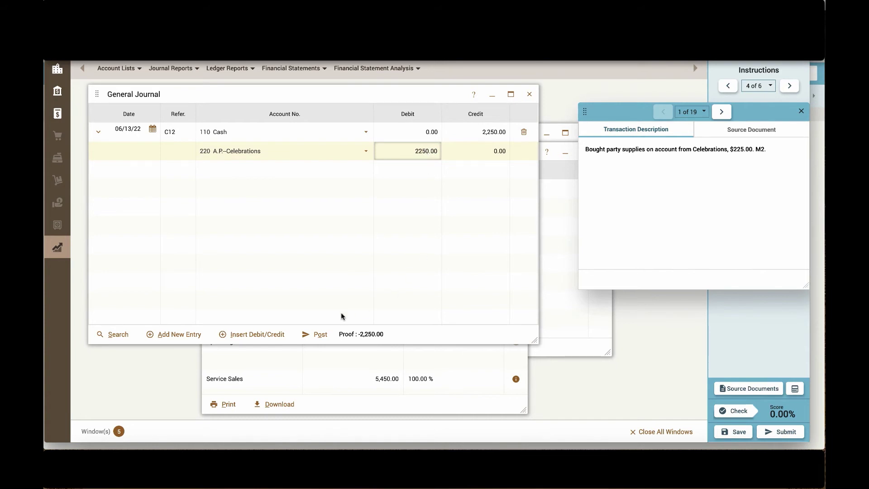
left_click(316, 336)
left_click(377, 261)
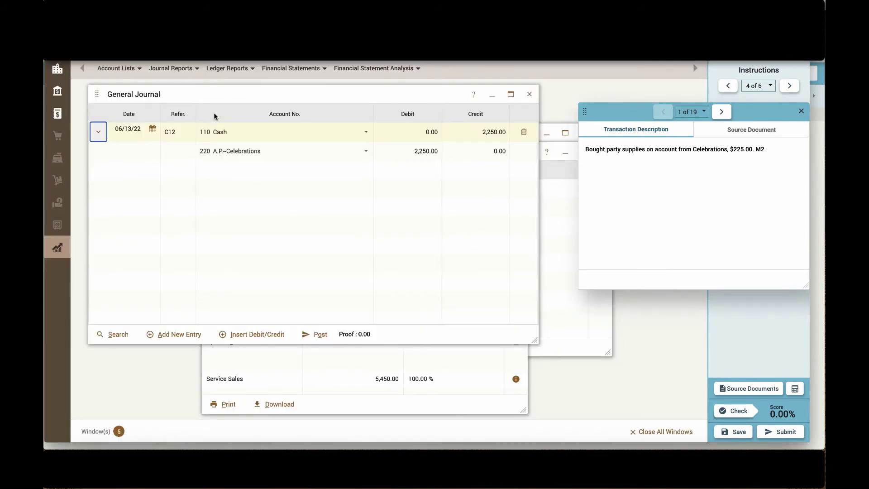
Save the work, then run Check My Work and close its summary
left_click(734, 431)
left_click(412, 271)
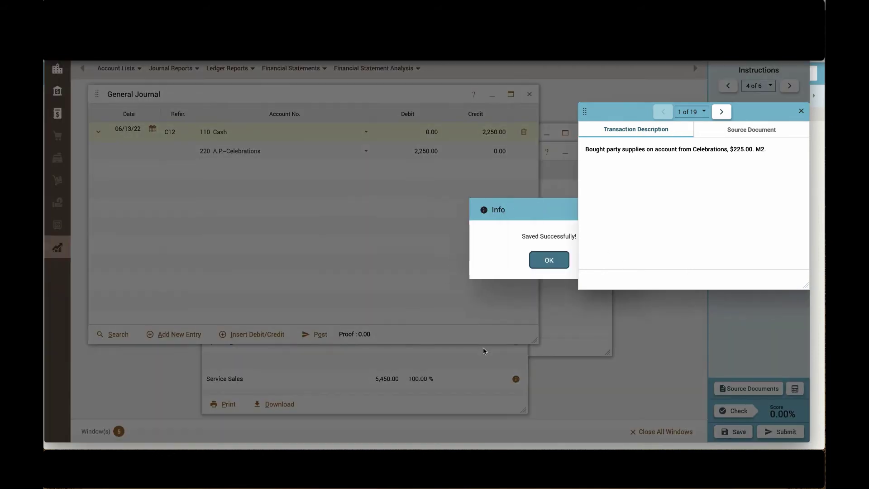
left_click(426, 259)
left_click(737, 412)
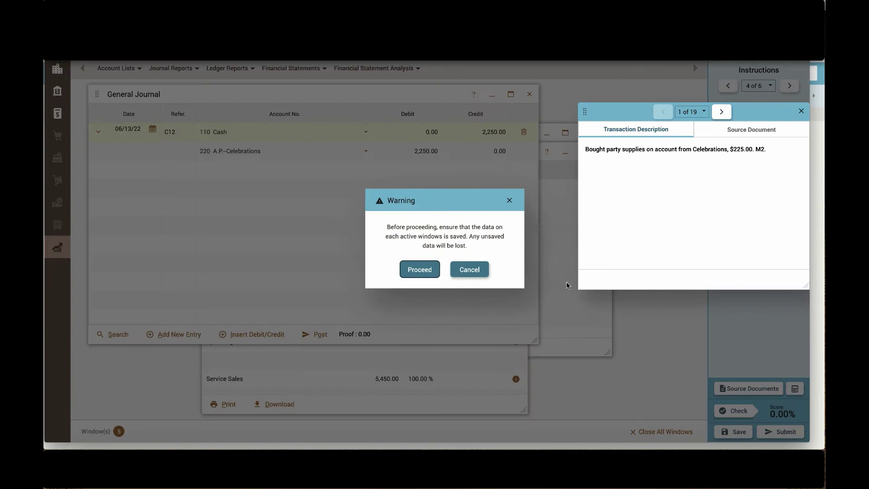
left_click(407, 269)
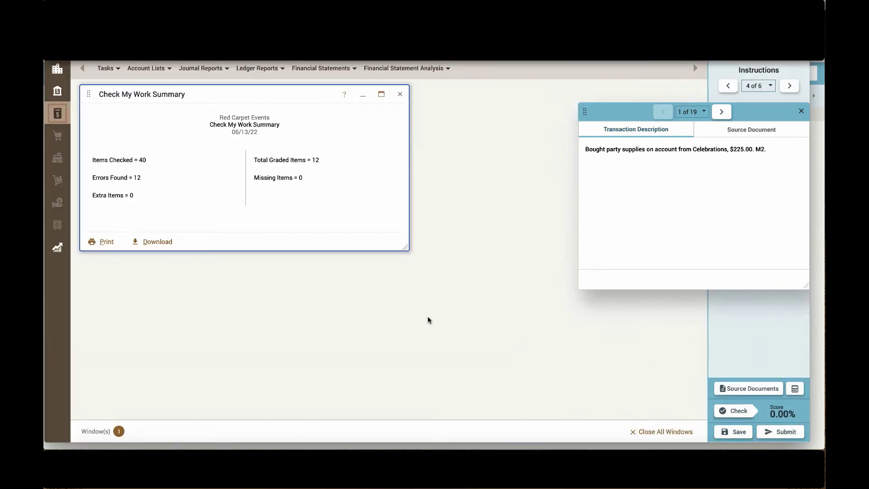
left_click(400, 94)
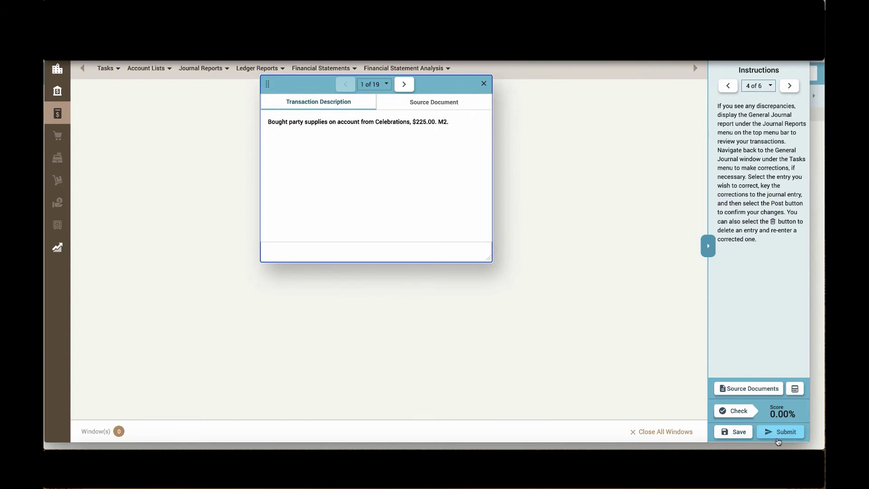
Submit Assignment 2 and confirm the submission
left_click(778, 432)
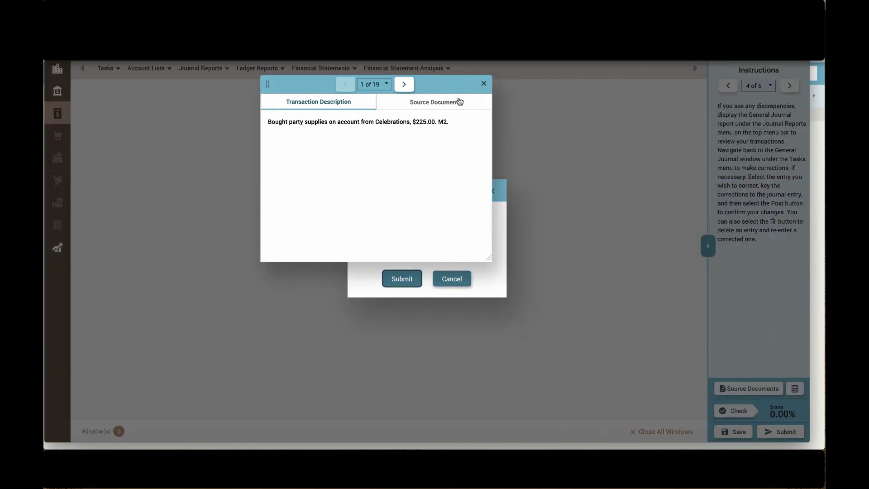
left_click(485, 84)
left_click(390, 278)
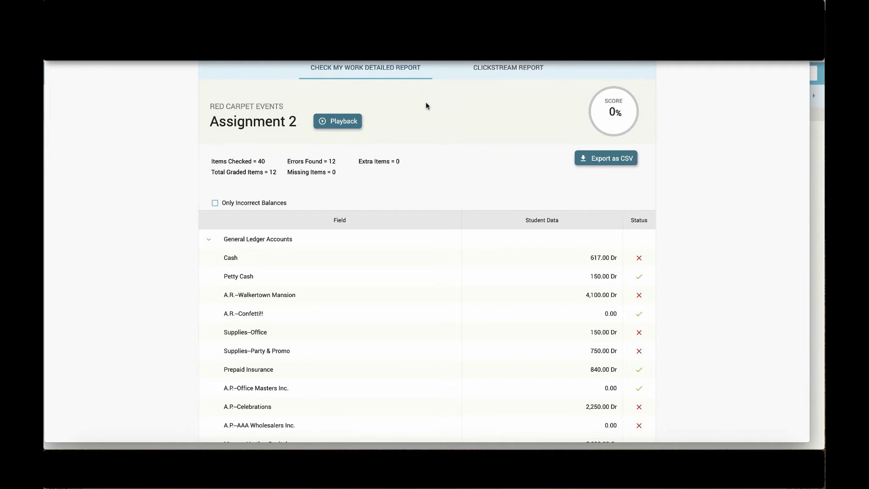
scroll(684, 252, "down", 1)
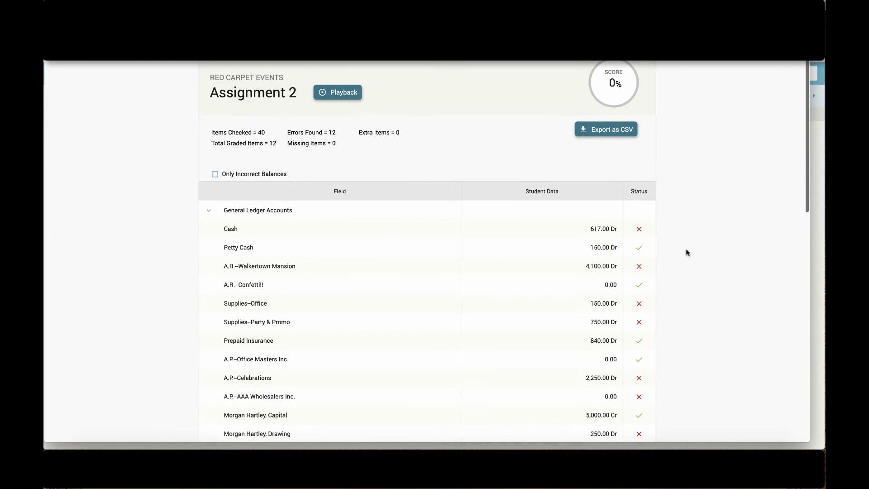
scroll(685, 252, "up", 1)
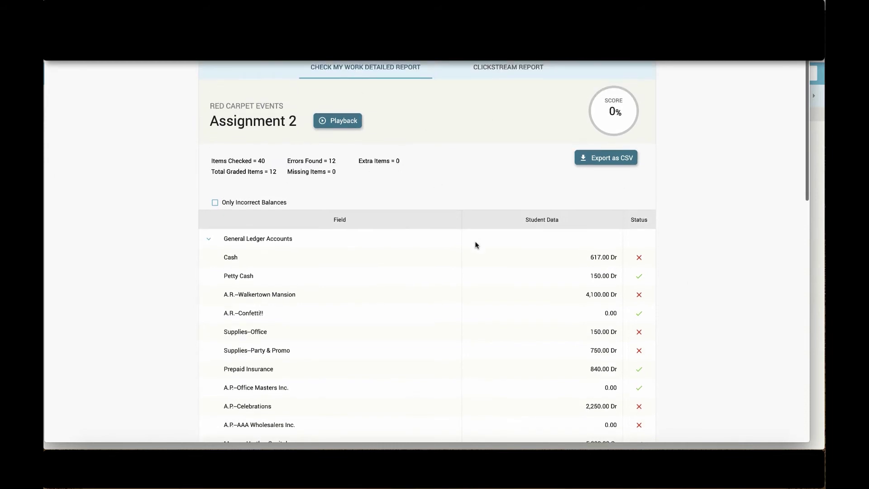
scroll(475, 243, "down", 2)
scroll(582, 254, "down", 5)
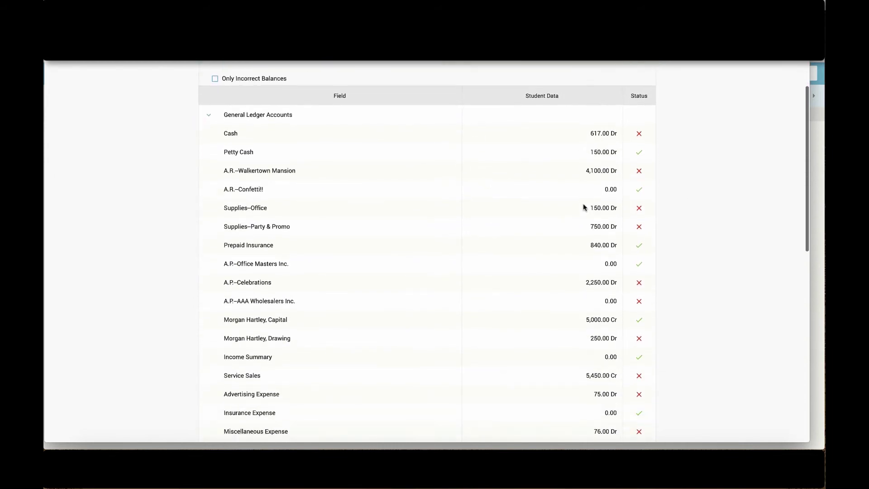
scroll(582, 310, "down", 1)
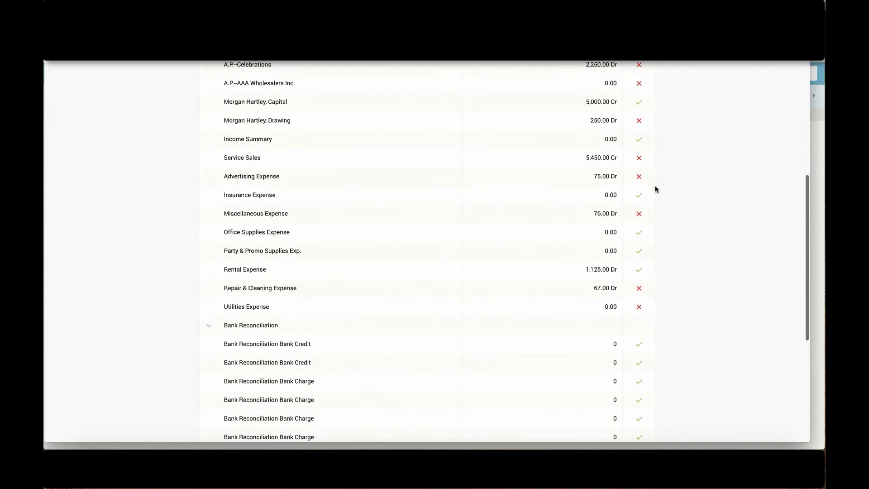
scroll(361, 180, "up", 6)
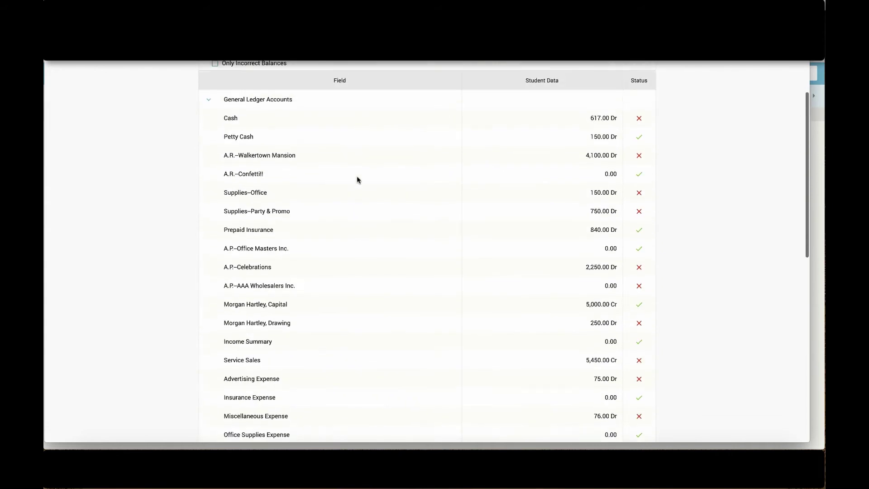
scroll(327, 268, "down", 3)
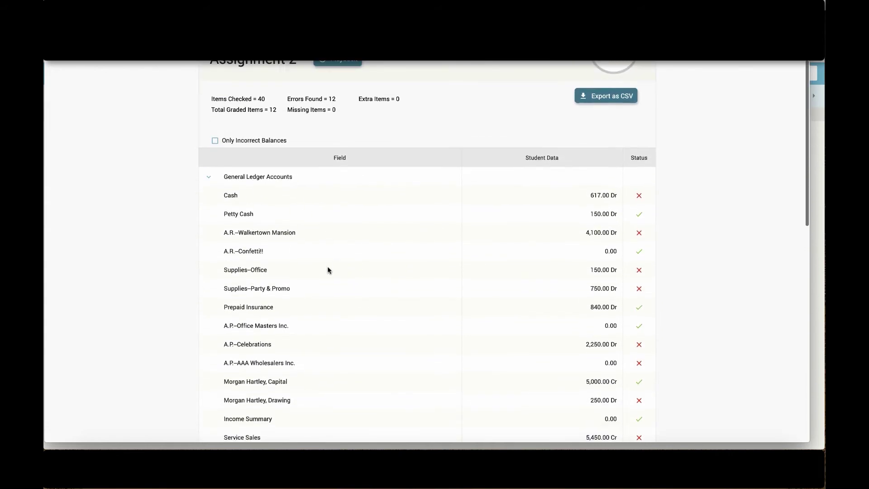
scroll(370, 215, "up", 4)
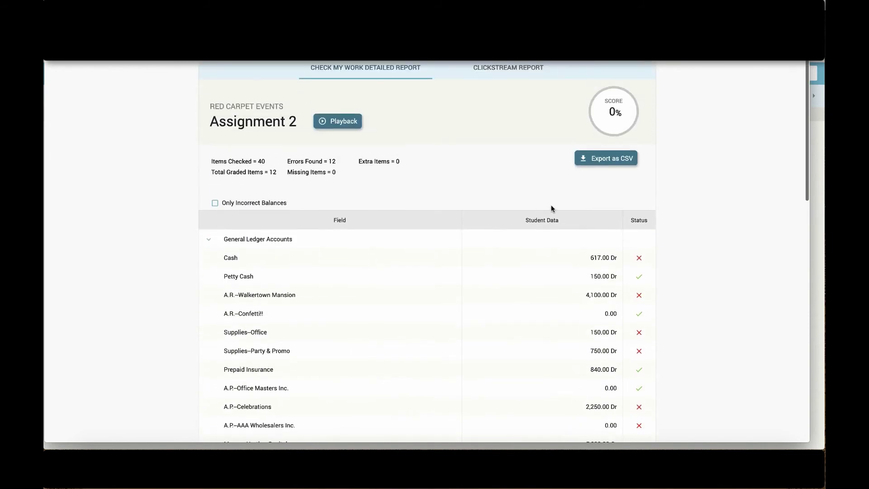
Switch to the clickstream report and scroll through its logged actions
left_click(503, 68)
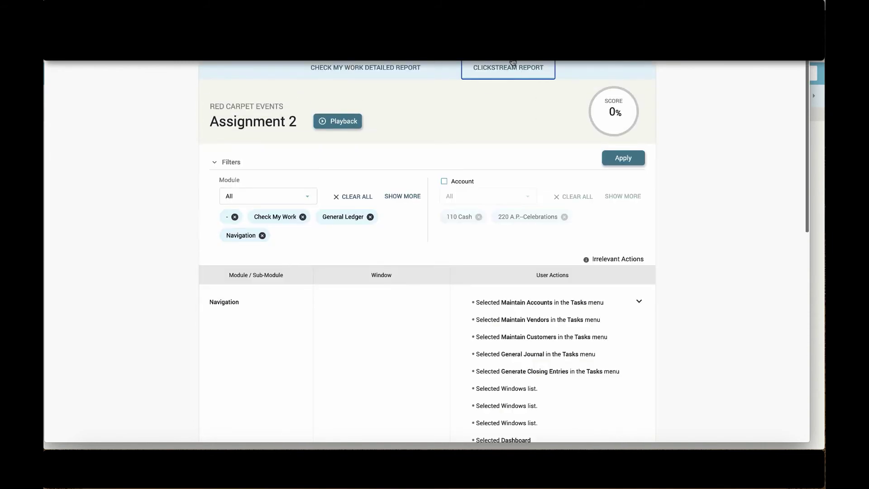
scroll(545, 214, "down", 3)
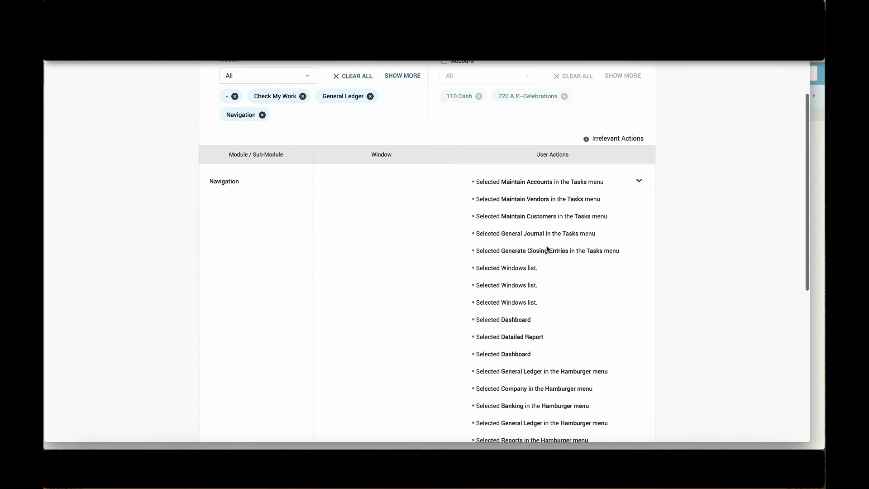
scroll(576, 275, "down", 4)
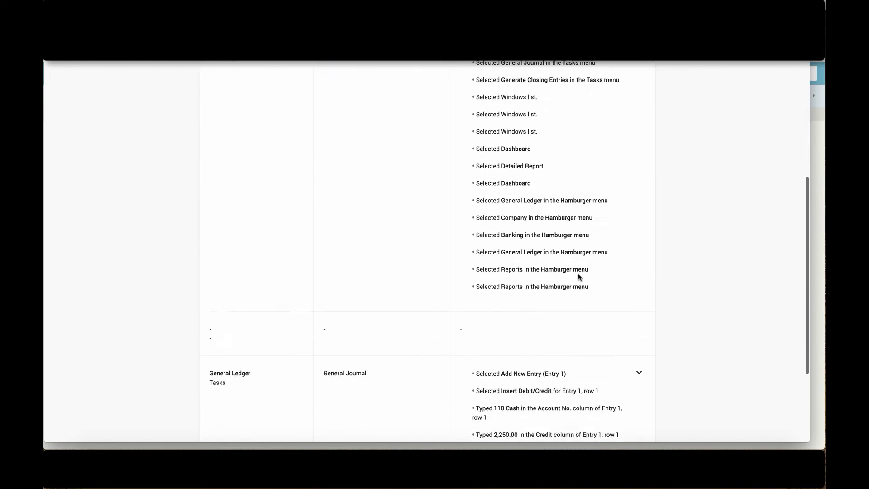
scroll(579, 277, "down", 2)
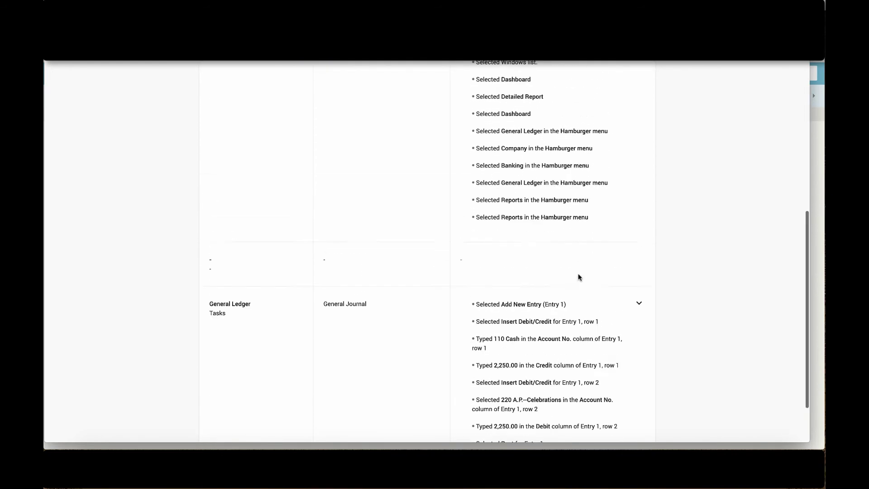
scroll(578, 277, "up", 8)
scroll(590, 344, "down", 5)
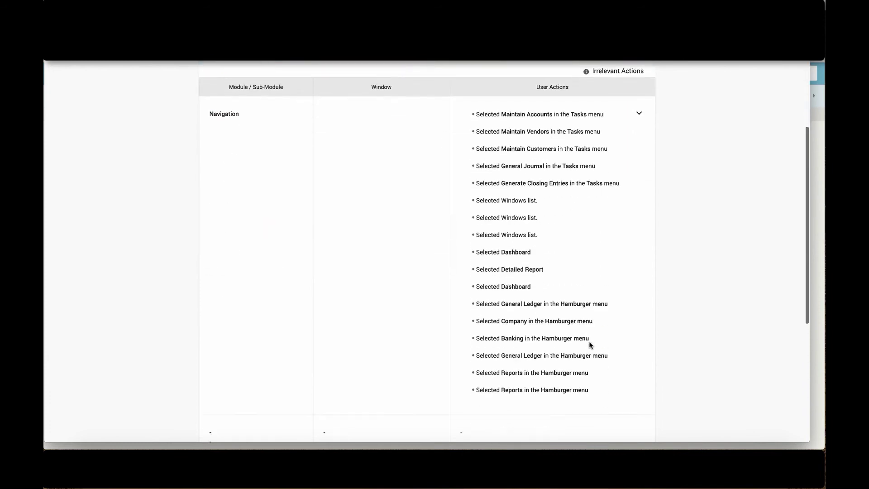
scroll(589, 344, "up", 5)
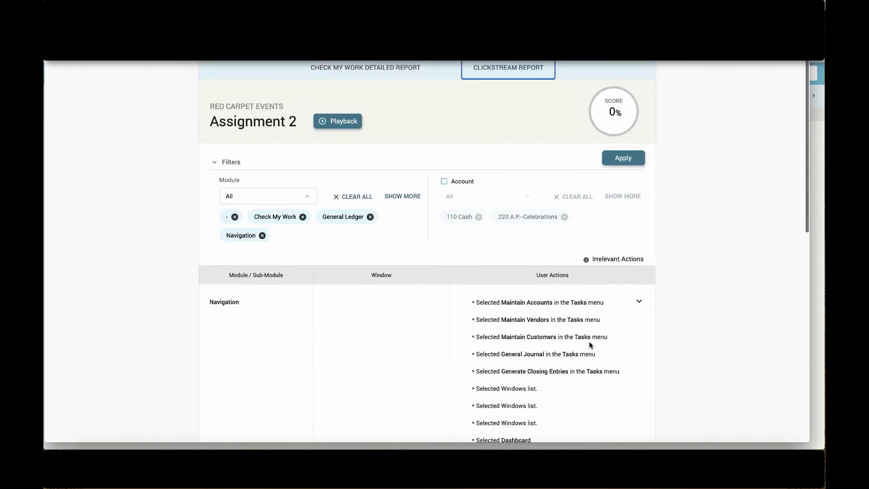
left_click(606, 261)
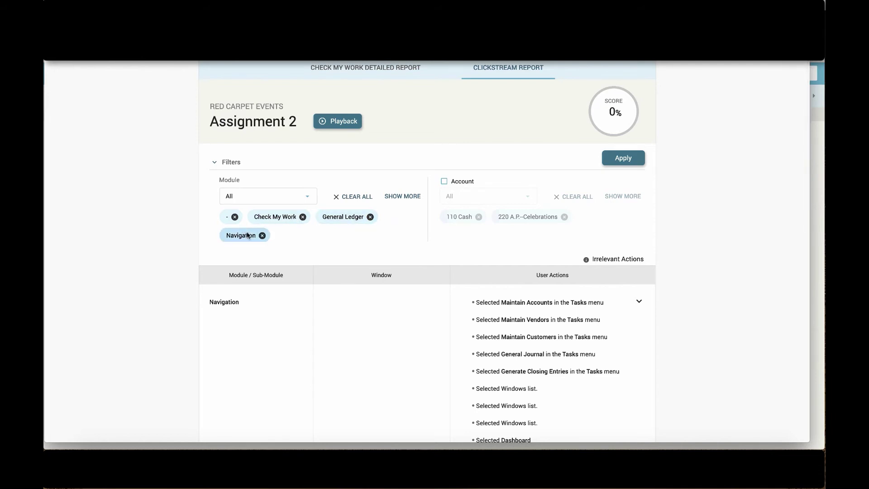
Drop the Check My Work, Navigation and 110 Cash filters, enable Account filtering, and apply
left_click(302, 217)
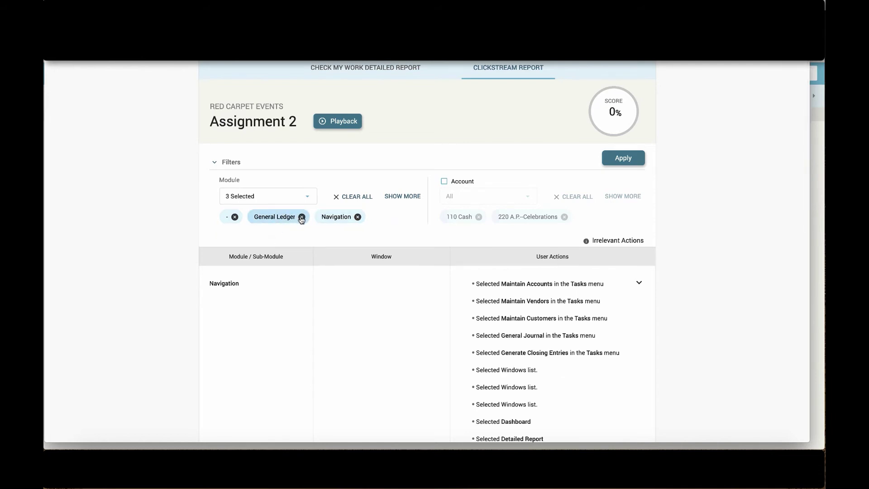
left_click(358, 218)
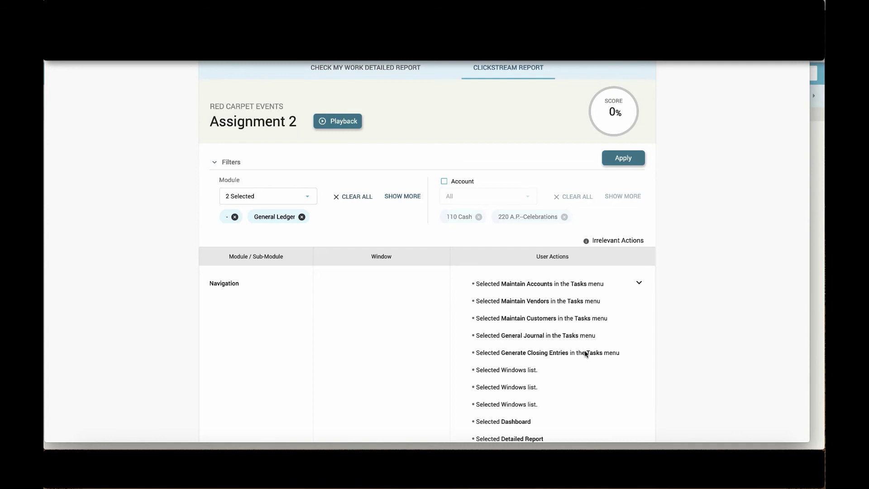
left_click(444, 182)
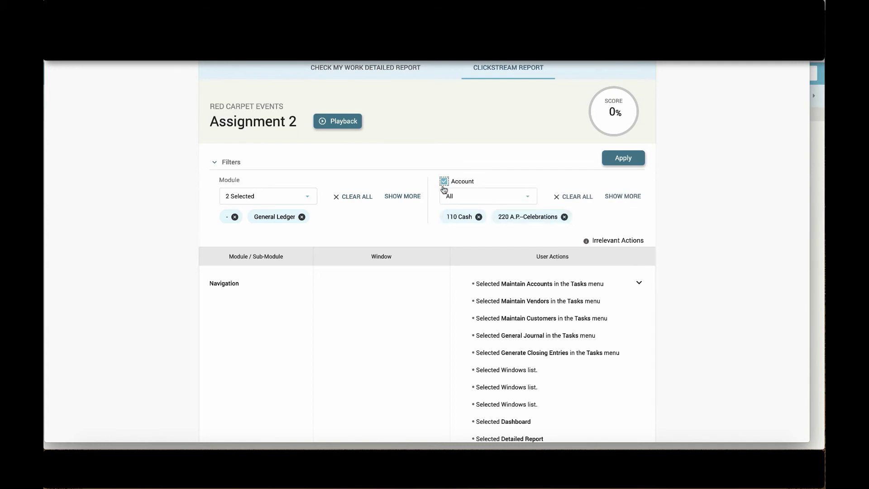
left_click(478, 216)
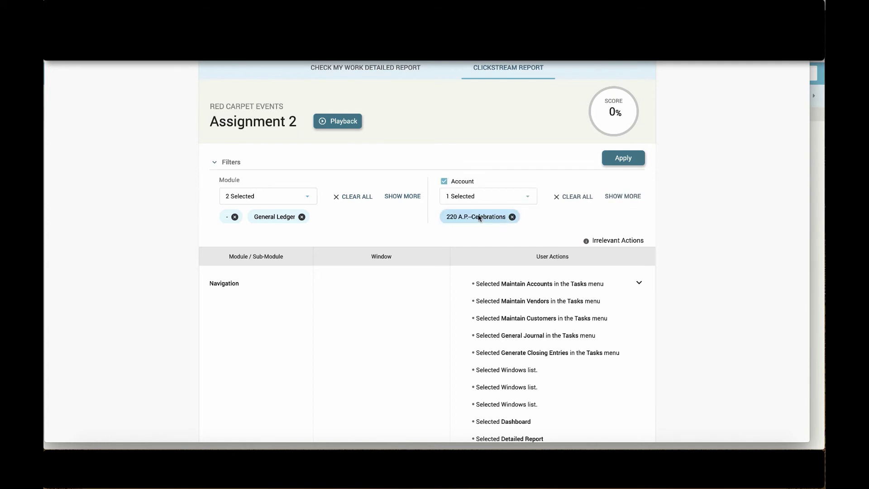
left_click(604, 158)
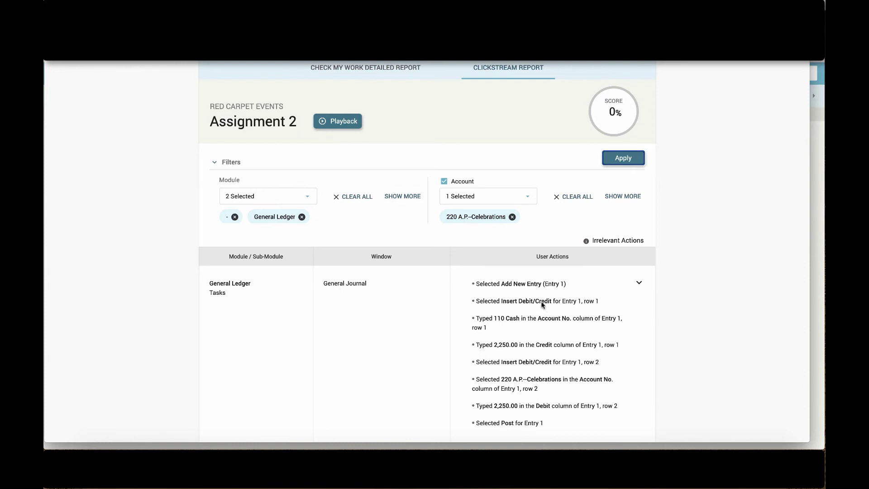
scroll(543, 305, "down", 1)
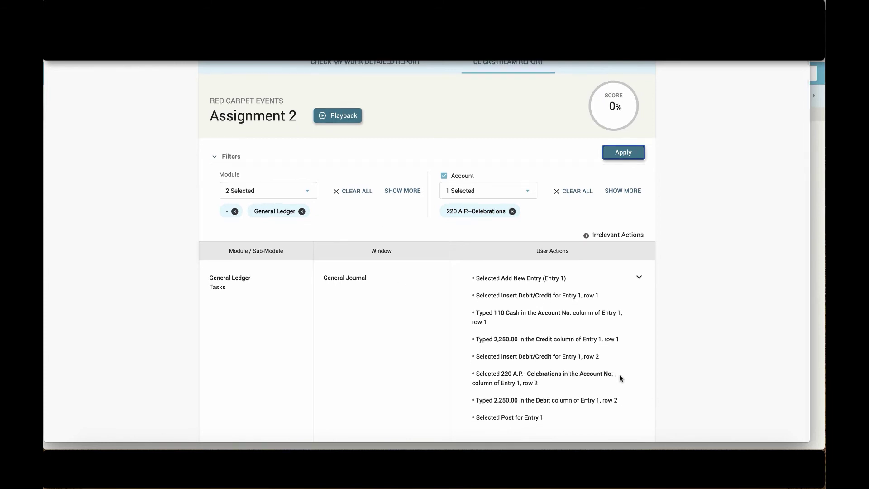
scroll(393, 266, "up", 1)
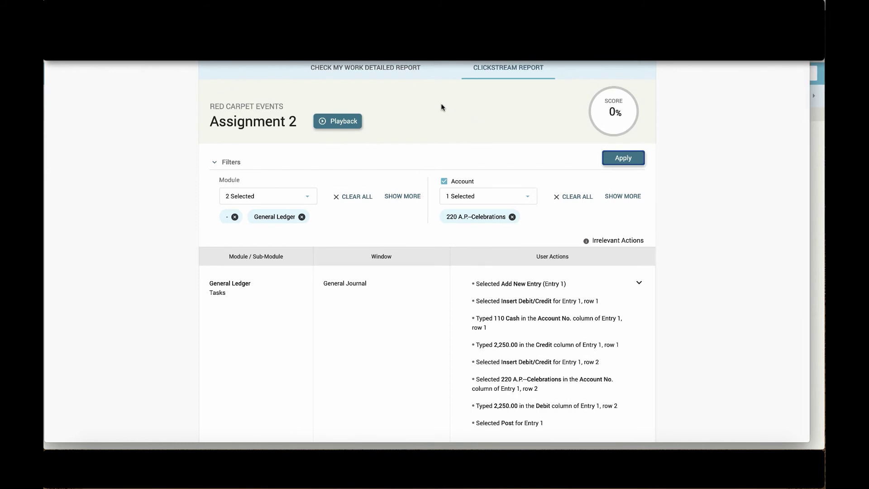
Play back the student's Assignment 2 work, switching to 3X speed mid-replay, then pause
left_click(331, 124)
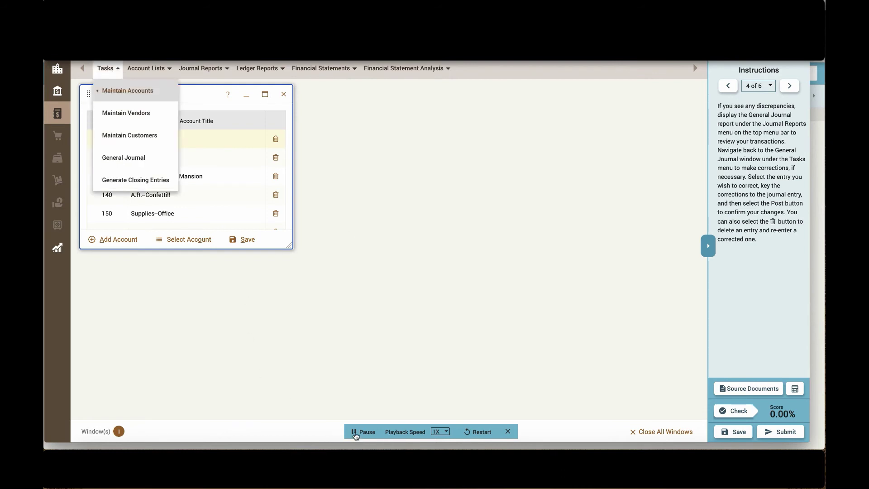
left_click(356, 432)
left_click(443, 432)
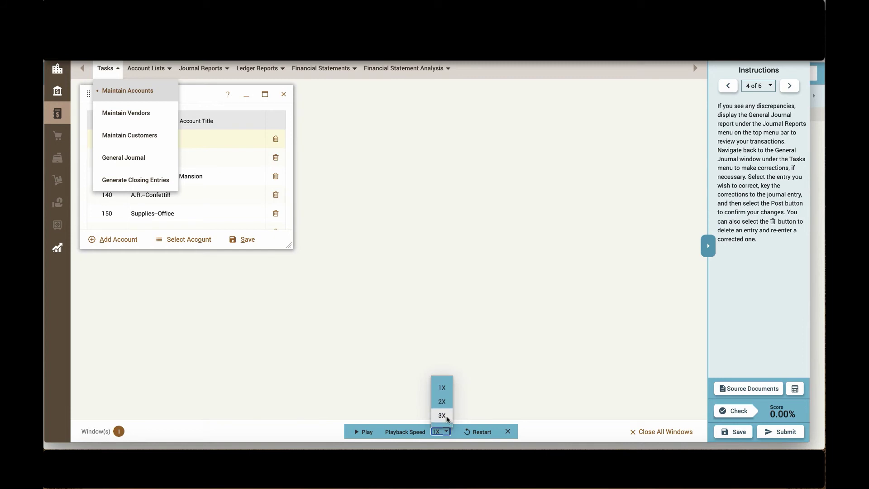
left_click(441, 416)
left_click(364, 432)
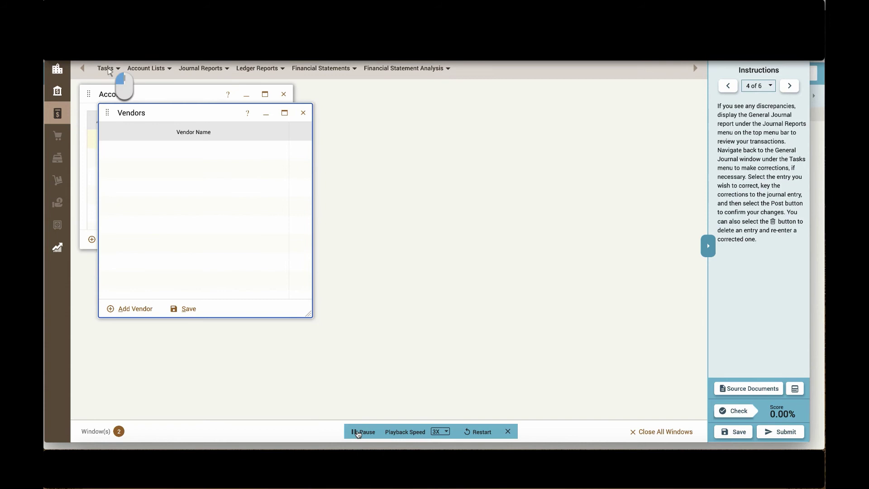
left_click(357, 434)
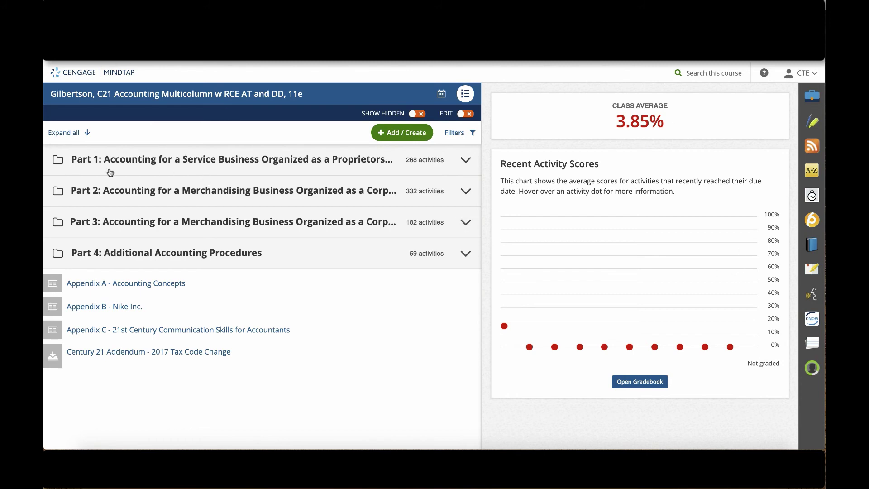
Expand Part 1 and its Simulation: Red Carpet Events topic to list the assignments
left_click(66, 161)
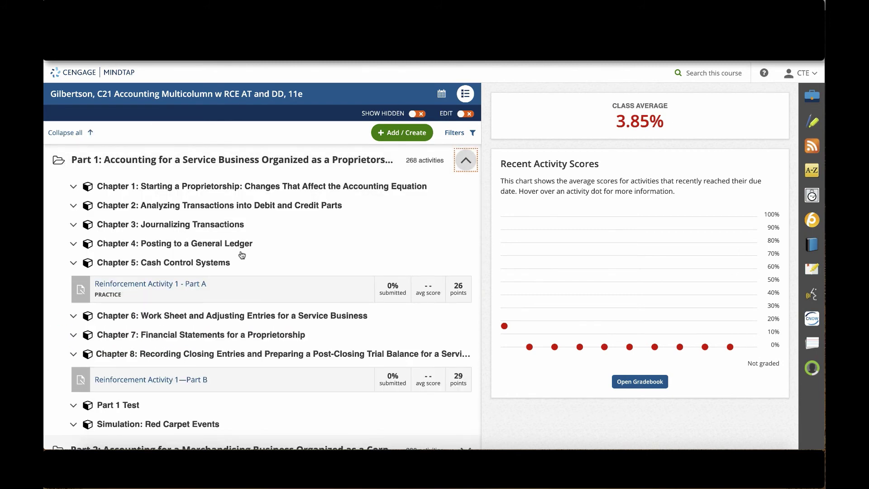
scroll(238, 252, "down", 3)
left_click(73, 278)
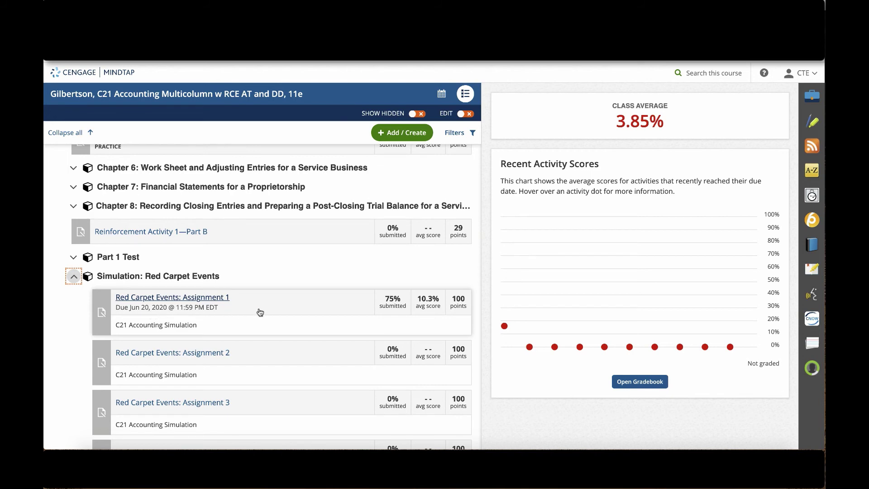
Turn on EDIT mode, open Assignment 2's due date calendar, then close it and the editor unchanged
left_click(463, 113)
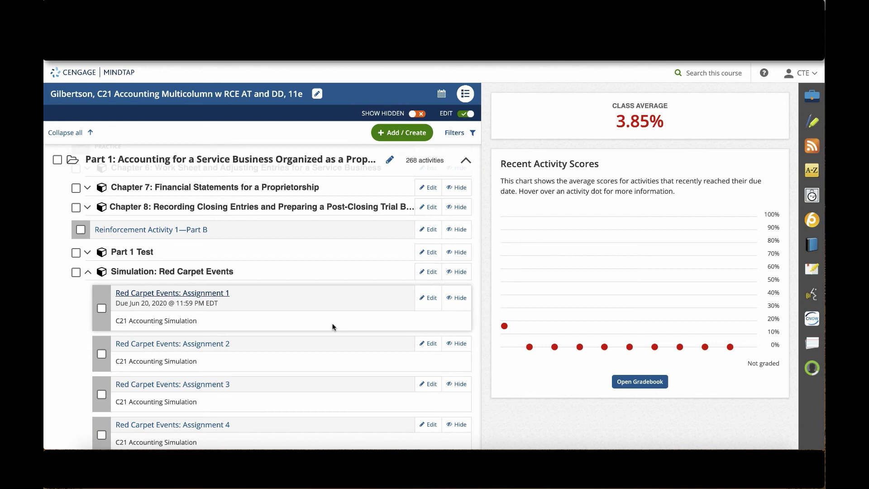
scroll(349, 353, "down", 3)
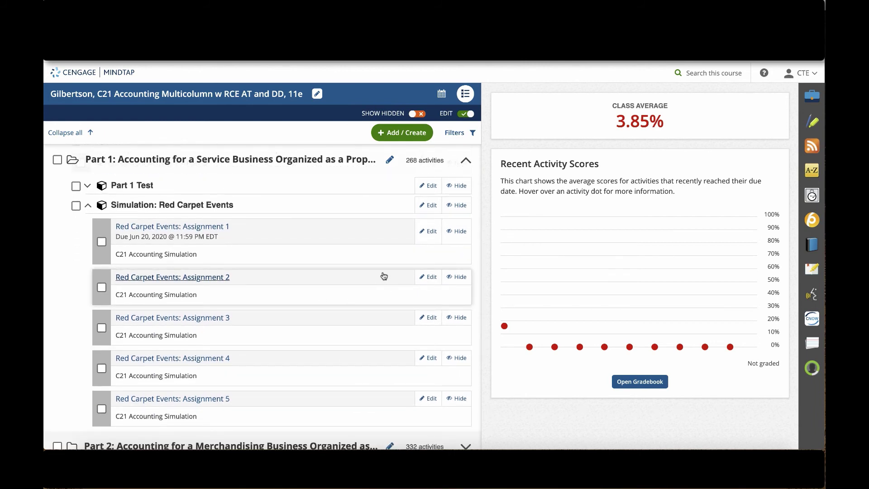
left_click(432, 279)
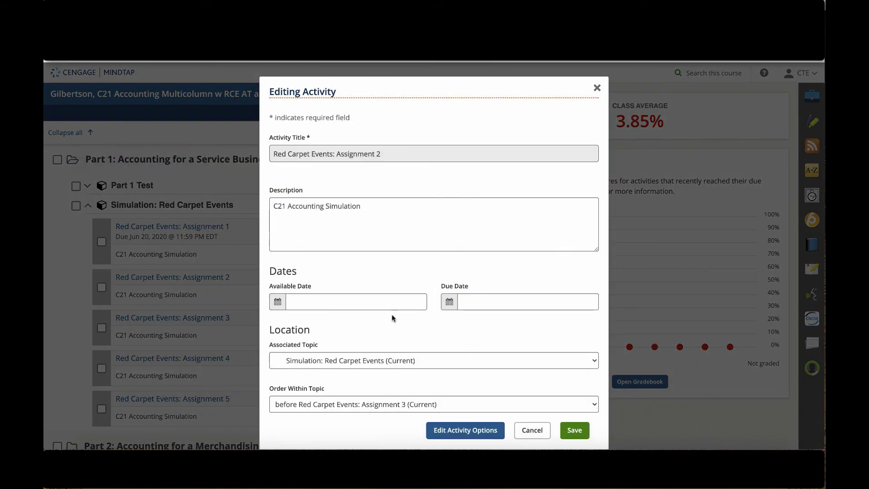
left_click(450, 302)
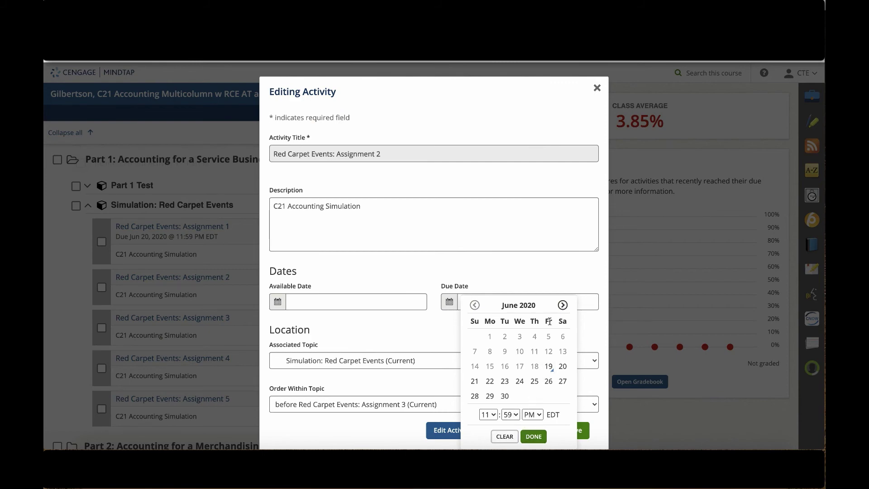
left_click(597, 87)
left_click(597, 88)
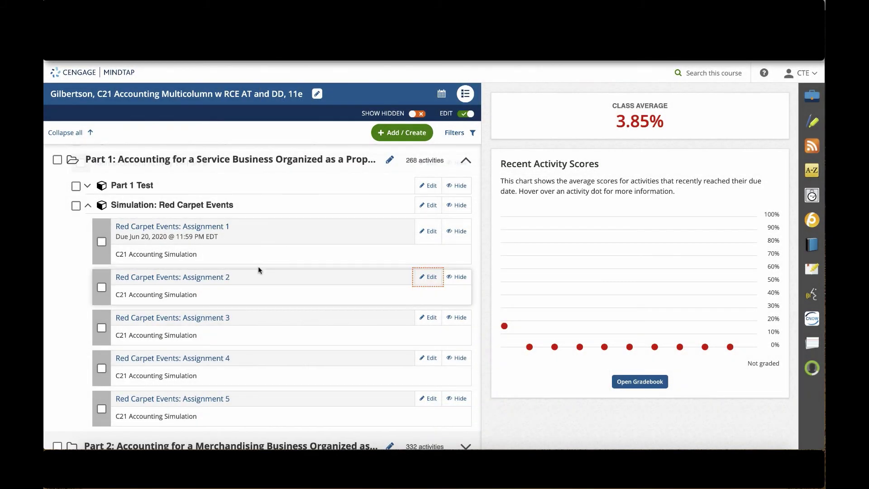
scroll(272, 272, "up", 2)
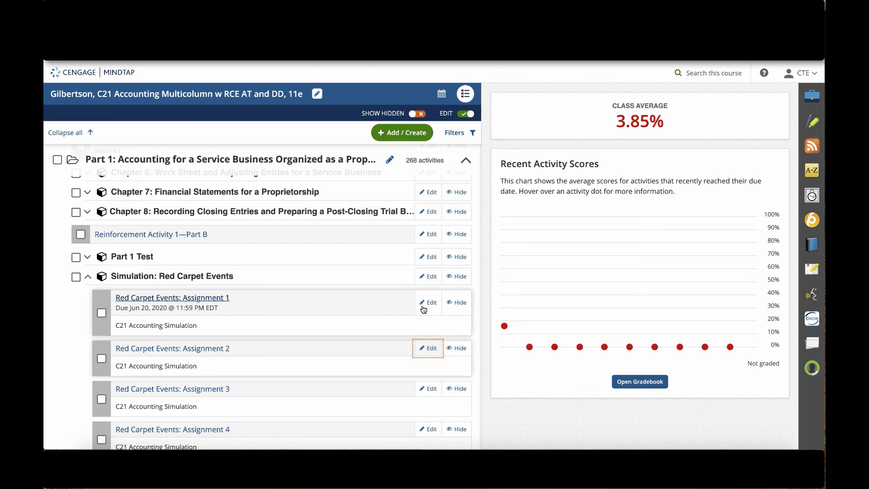
Check the class gradebook, then open Red Carpet Events: Assignment 1 submissions in Progress
left_click(812, 369)
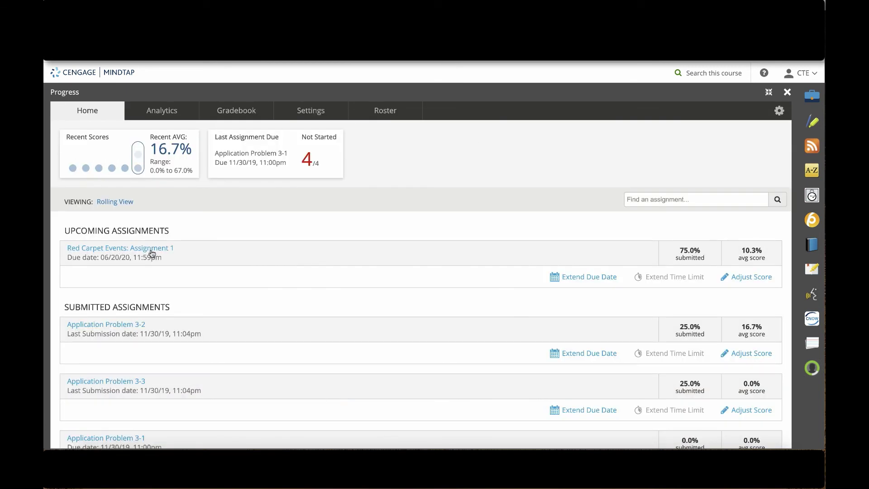
left_click(244, 118)
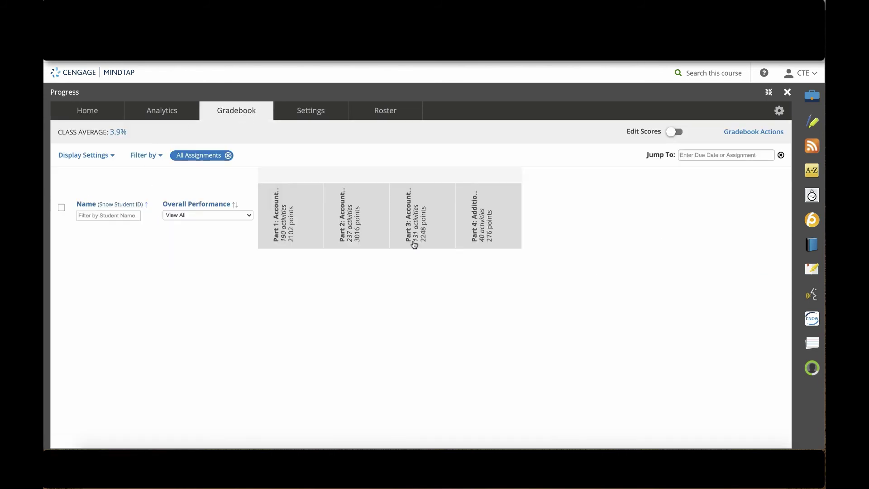
left_click(86, 111)
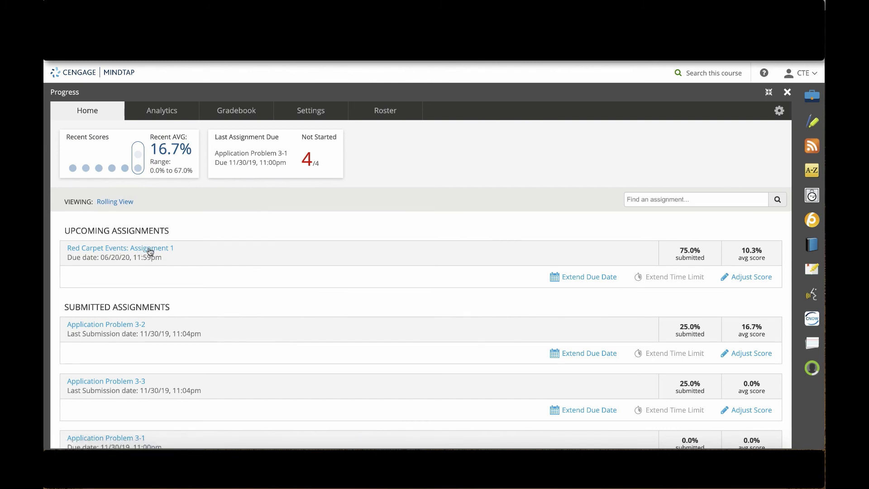
left_click(125, 251)
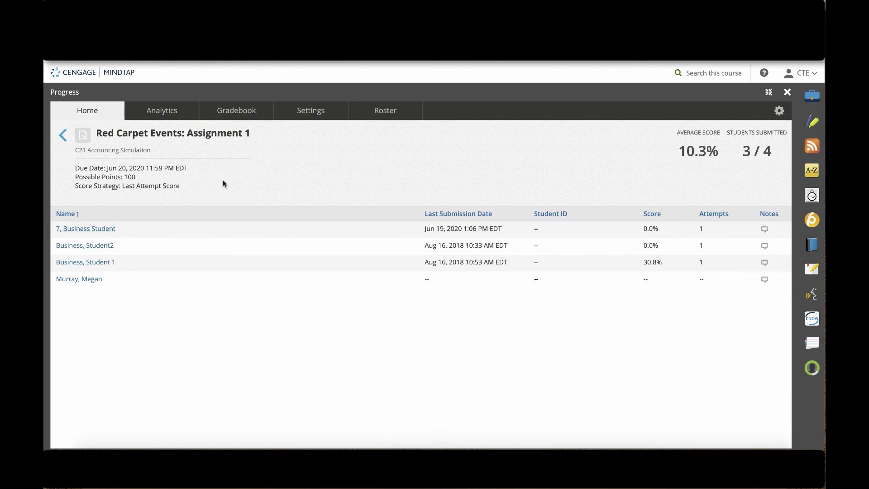
Open the first student's Attempt 1 Check My Work report (0%, 13 errors)
left_click(99, 230)
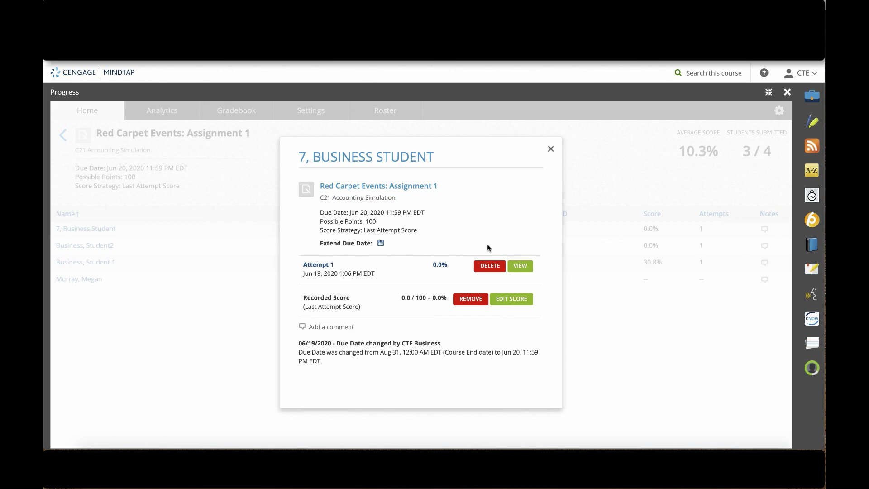
left_click(524, 266)
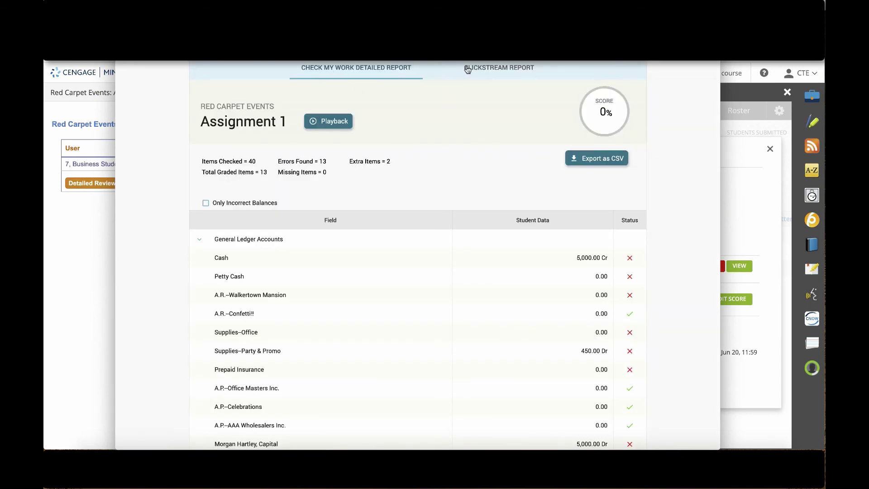
Look through the attempt's Clickstream Report, then go back to Check My Work
left_click(491, 73)
scroll(402, 287, "down", 3)
scroll(400, 282, "up", 3)
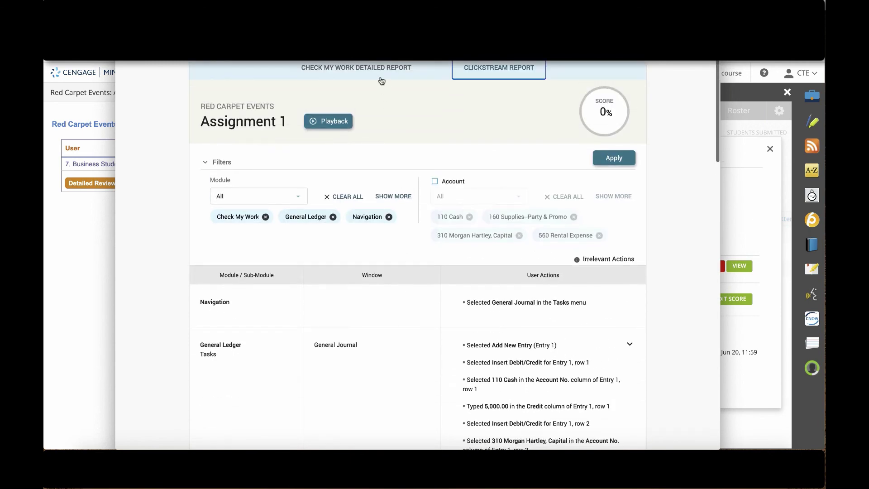
left_click(365, 67)
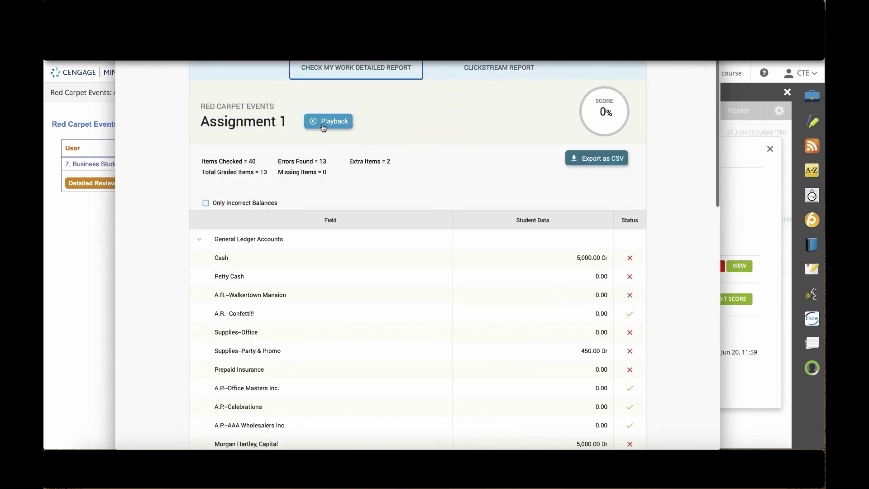
Replay the student's attempt, pause it, and bring up the playback speed choices
left_click(323, 126)
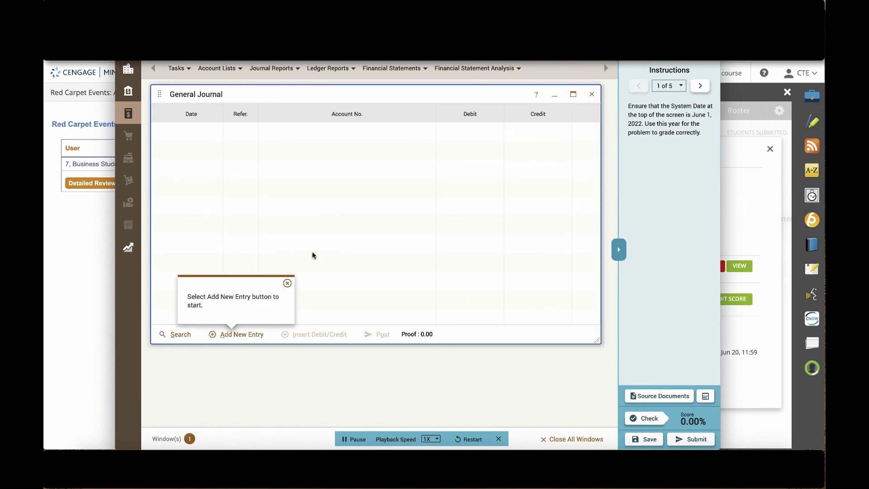
left_click(350, 439)
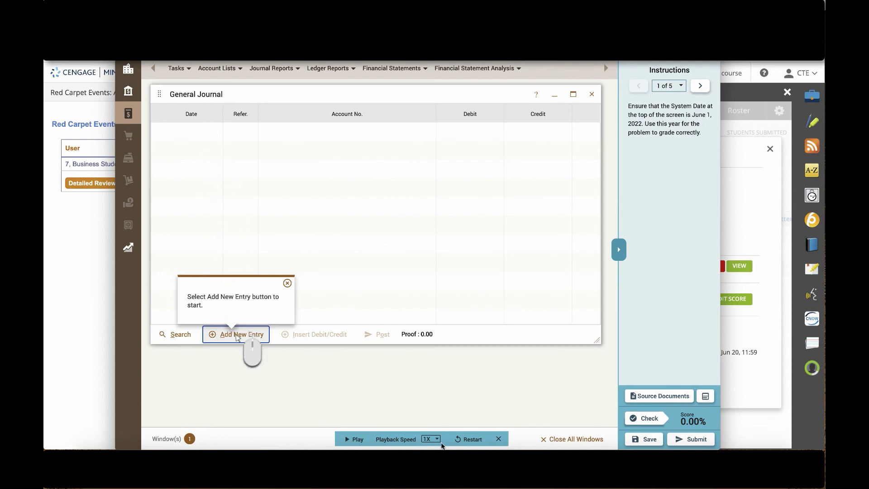
left_click(436, 440)
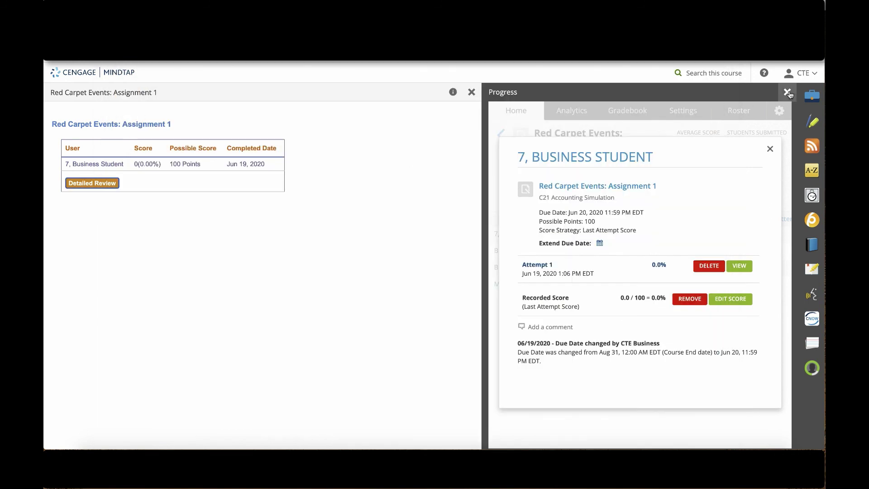
Close both the Progress panel and the assignment pane to reach the course home page
left_click(788, 93)
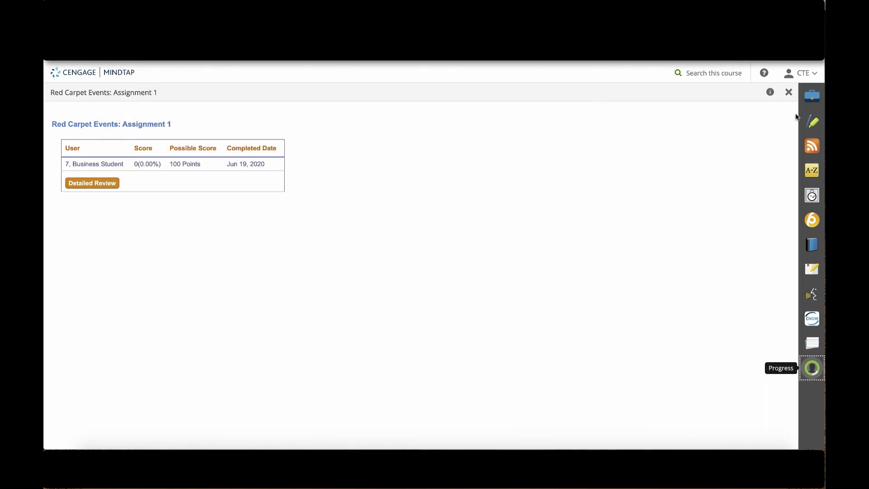
left_click(788, 93)
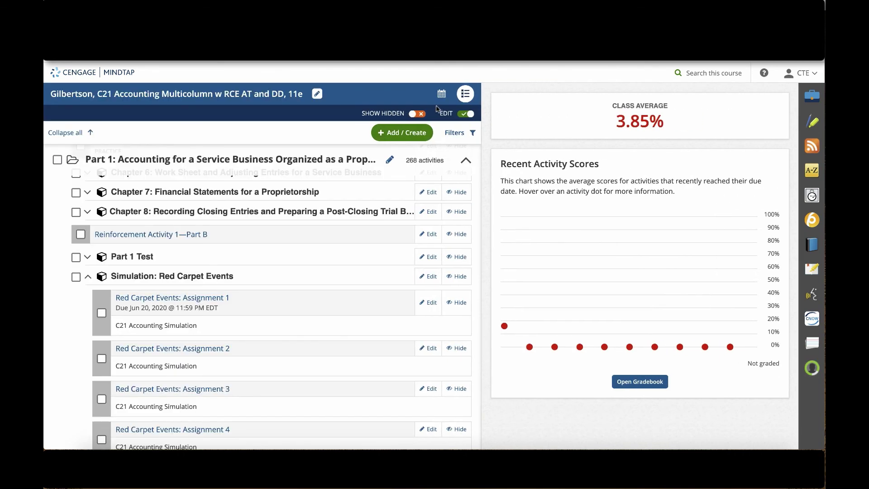